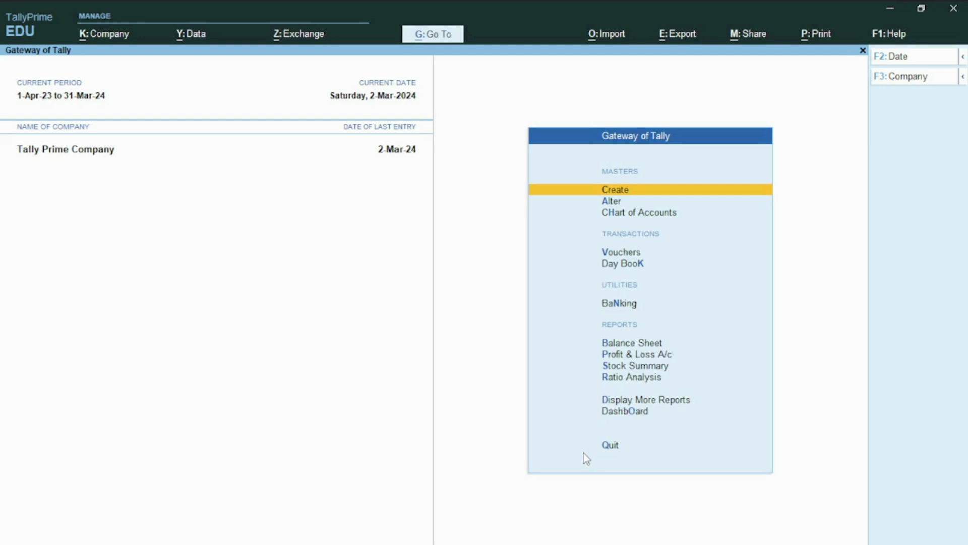
Step: Set Enable Goods and Services Tax (GST) to Yes with the Regular registration type and save the company features
{"action": "key", "text": "F11"}
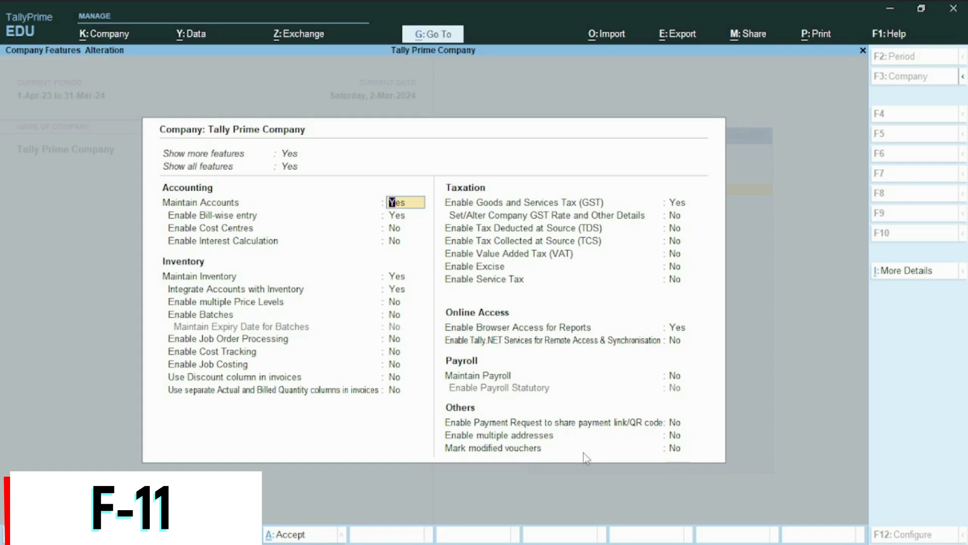
{"action": "left_click", "coordinate": [678, 203]}
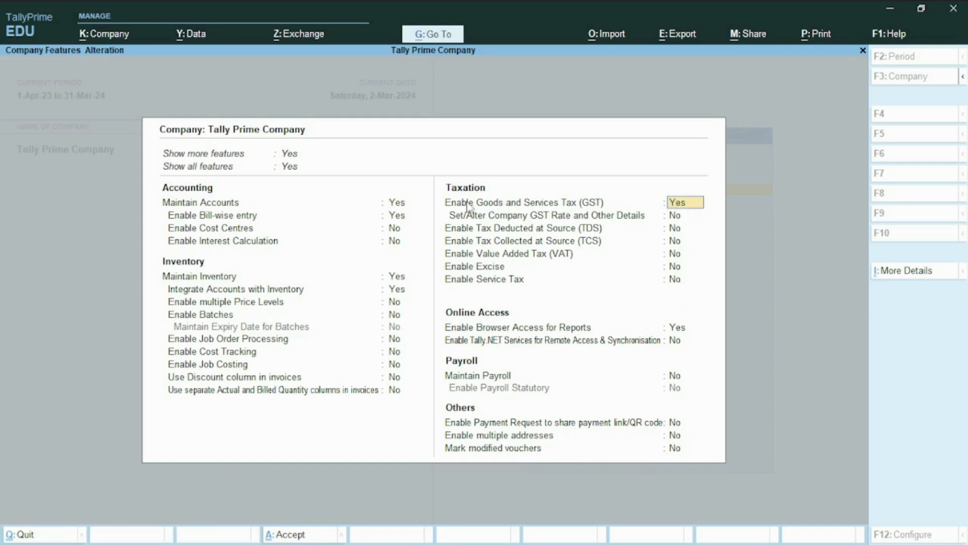
{"action": "type", "text": "Y"}
{"action": "key", "text": "Return"}
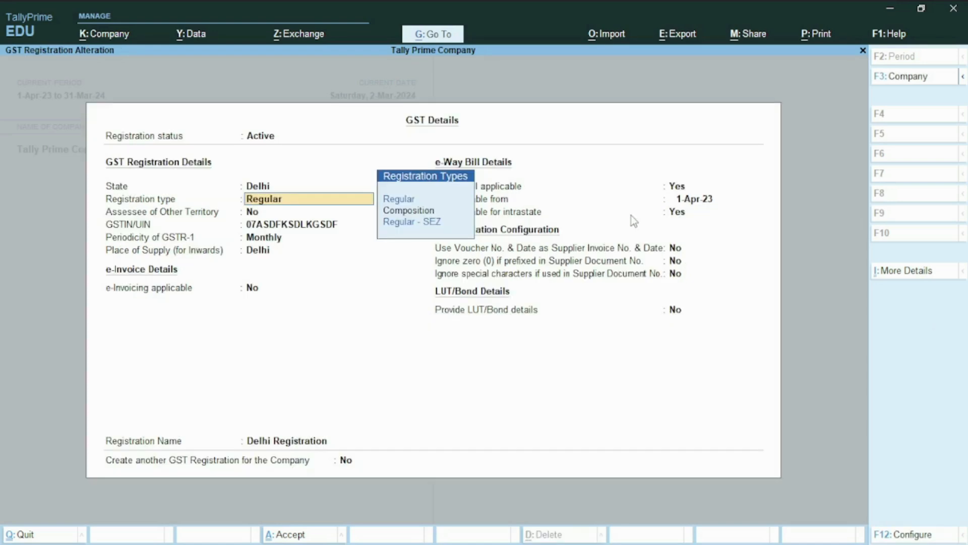
{"action": "key", "text": "Return"}
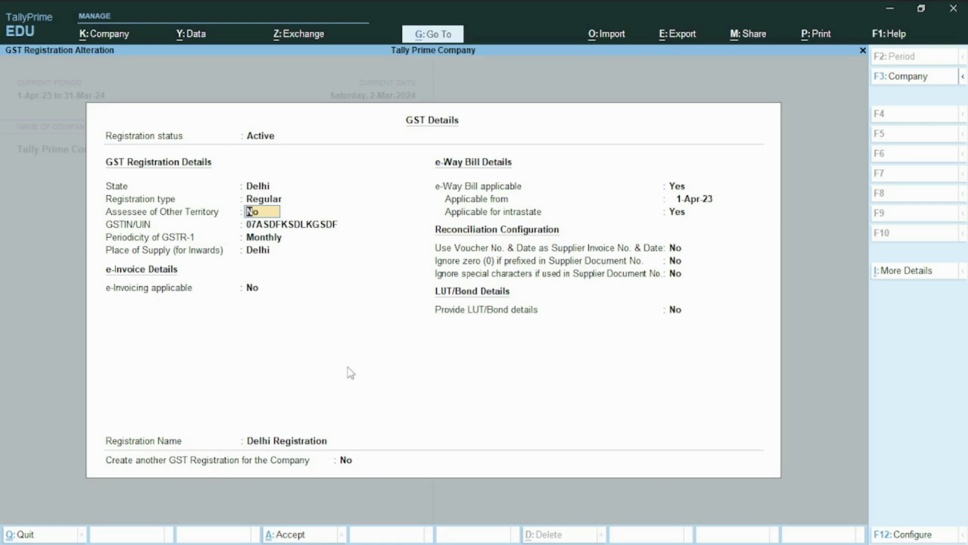
{"action": "key", "text": "ctrl+a"}
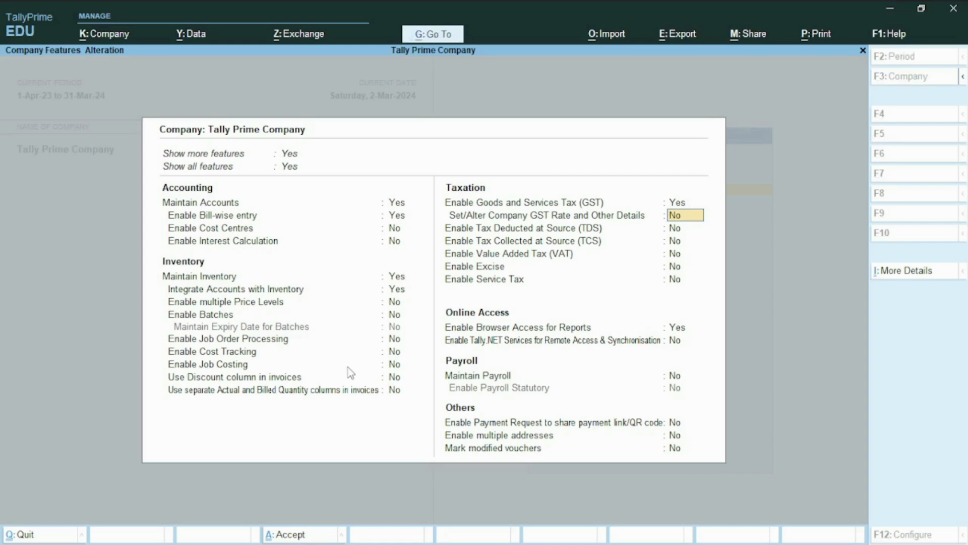
{"action": "key", "text": "ctrl+a"}
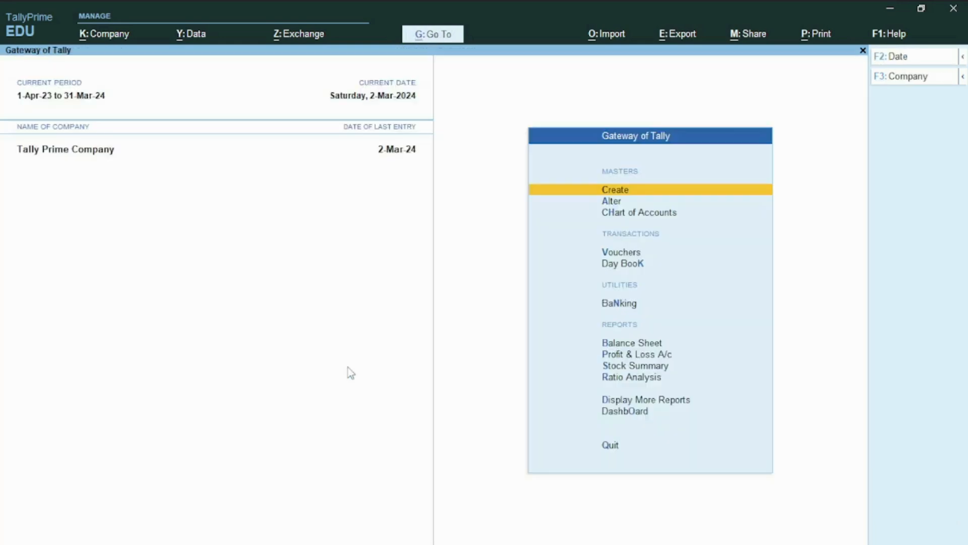
Step: Start a new Sales voucher and set its mode to Item Invoice
{"action": "key", "text": "Down"}
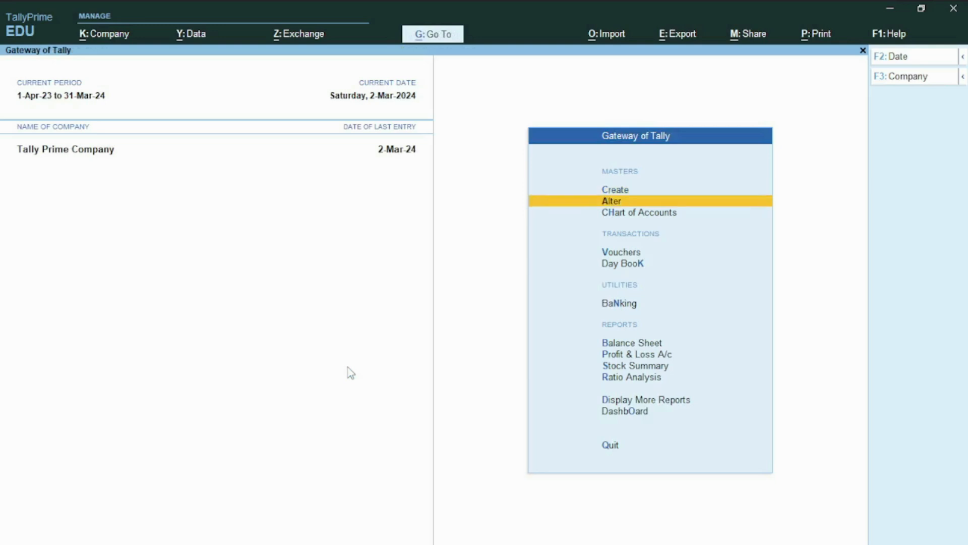
{"action": "key", "text": "Down"}
{"action": "key", "text": "Down"}
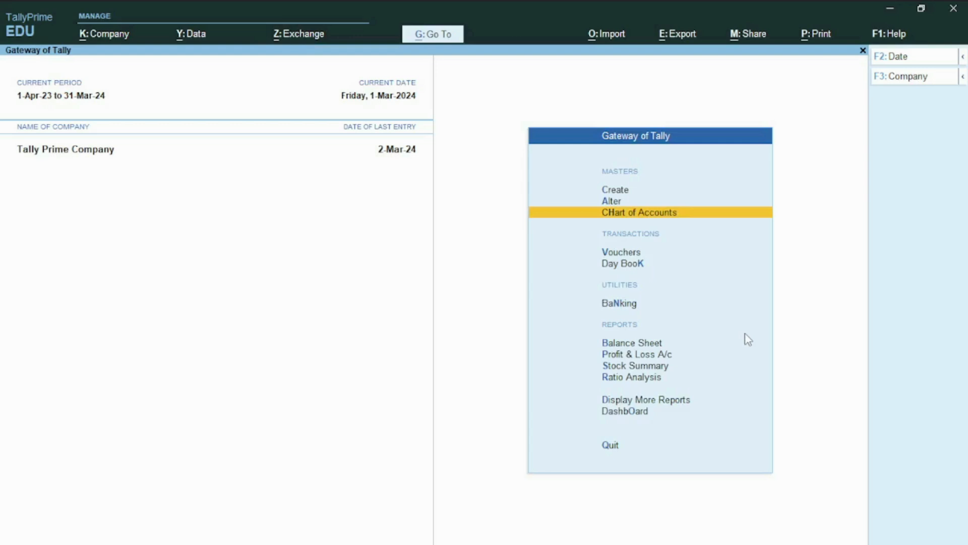
{"action": "key", "text": "Down"}
{"action": "key", "text": "Return"}
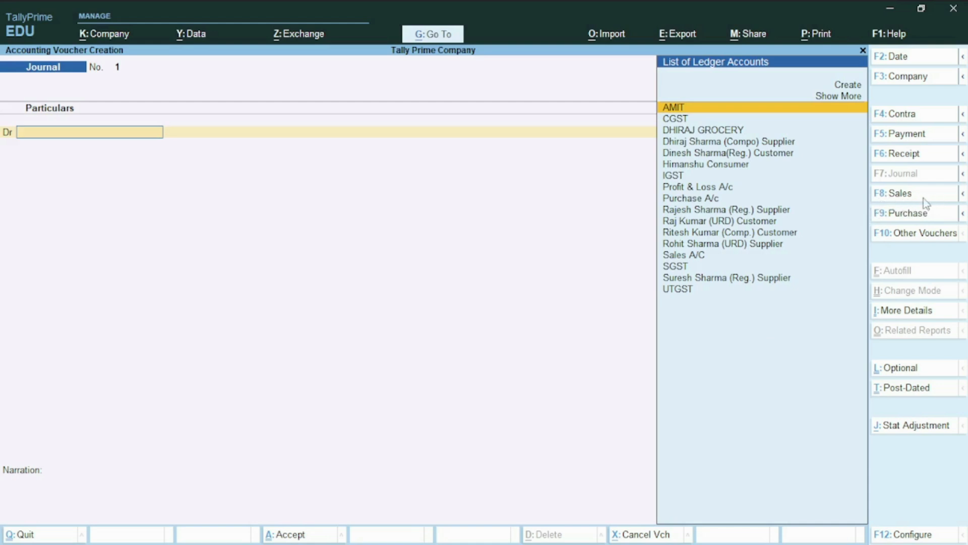
{"action": "left_click", "coordinate": [894, 197]}
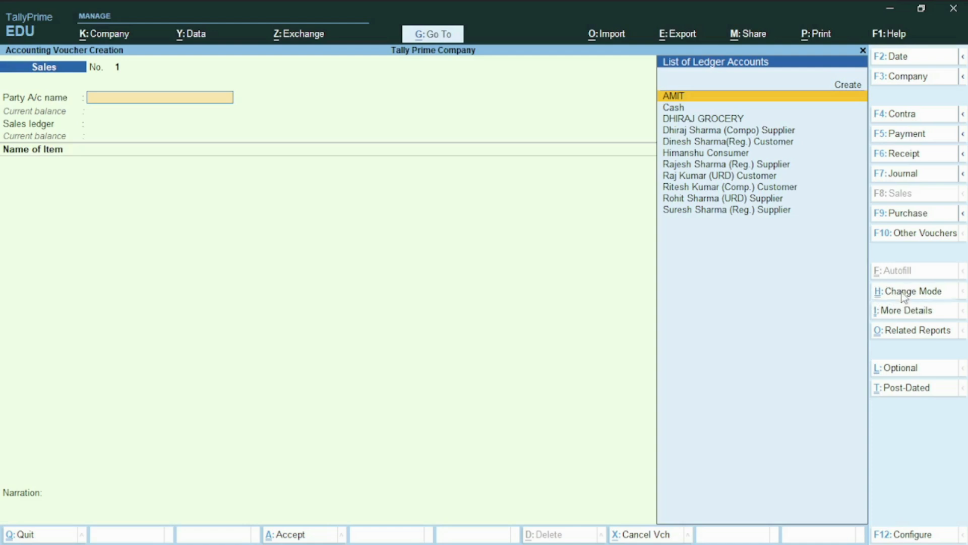
{"action": "key", "text": "ctrl+h"}
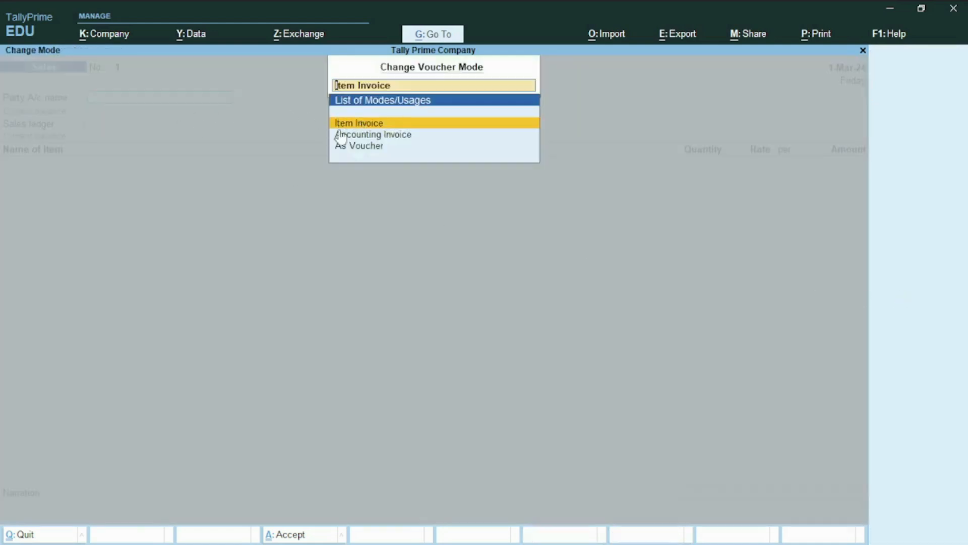
{"action": "left_click", "coordinate": [381, 126]}
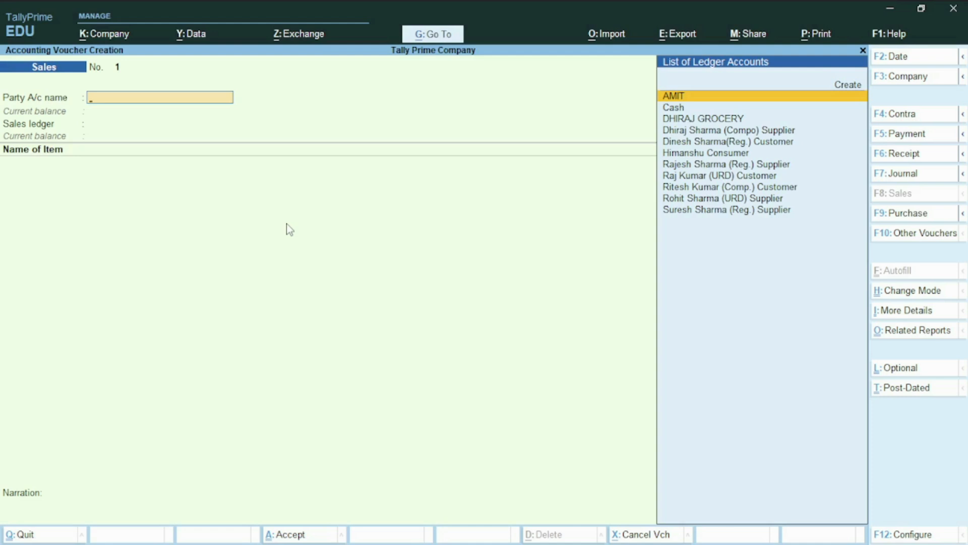
Step: Set the sales voucher date to 01/03/2024
{"action": "key", "text": "F2"}
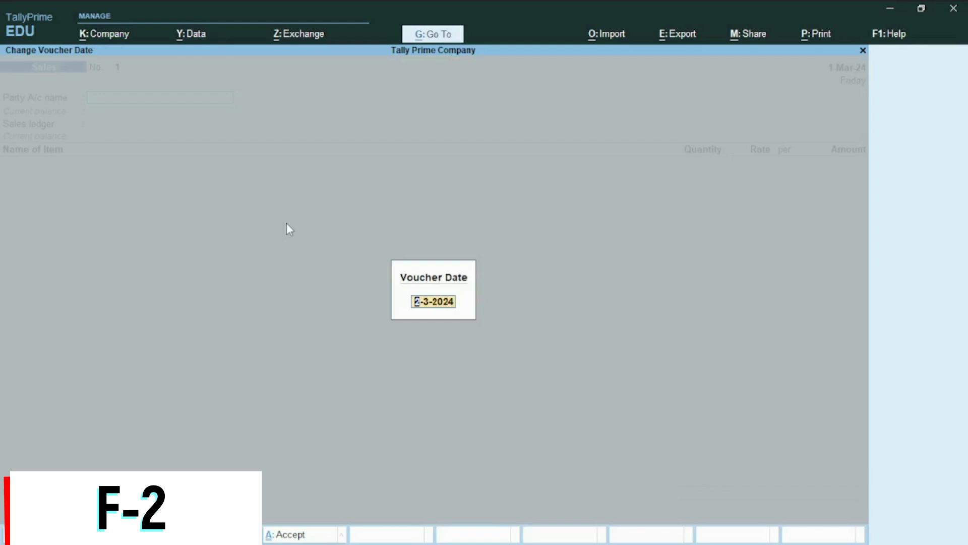
{"action": "type", "text": "01/"}
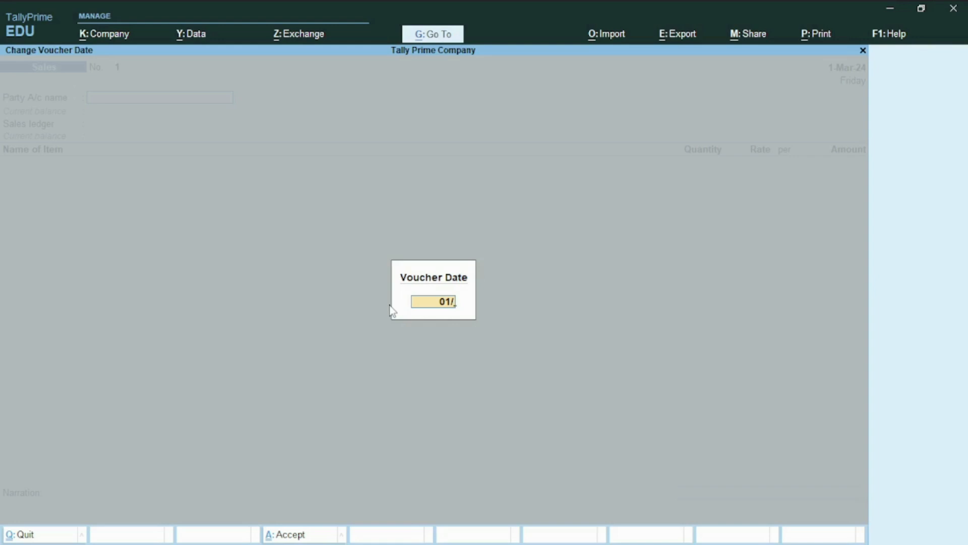
{"action": "type", "text": "03/2024"}
{"action": "key", "text": "Return"}
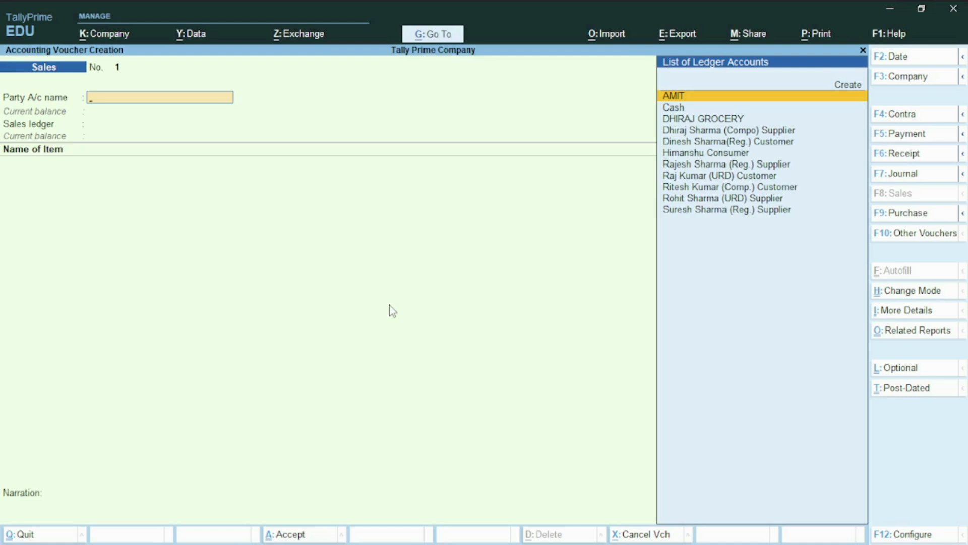
Step: Create a new party ledger with the customer's name and place it under the Sundry Debtors group
{"action": "key", "text": "alt+c"}
{"action": "type", "text": "R"}
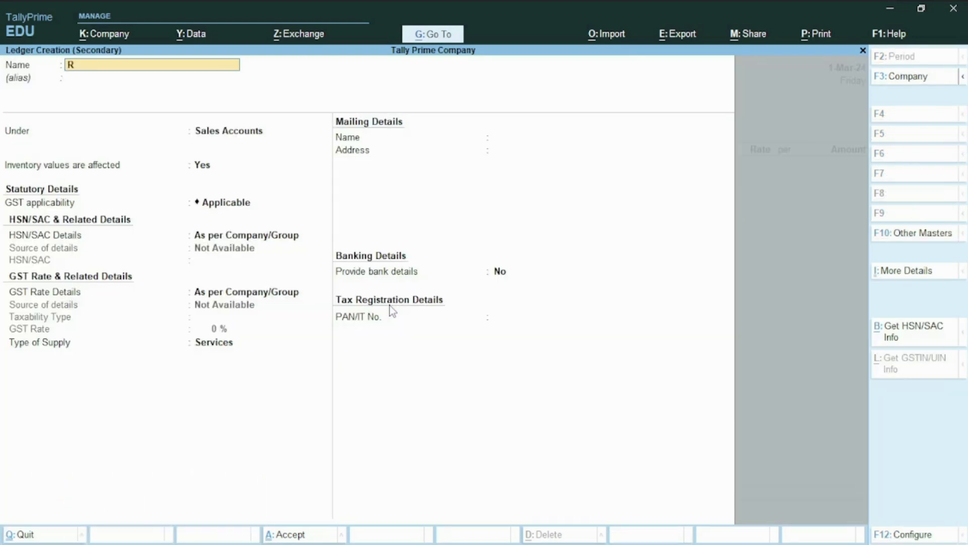
{"action": "type", "text": "OHIT"}
{"action": "key", "text": "Return"}
{"action": "key", "text": "Return"}
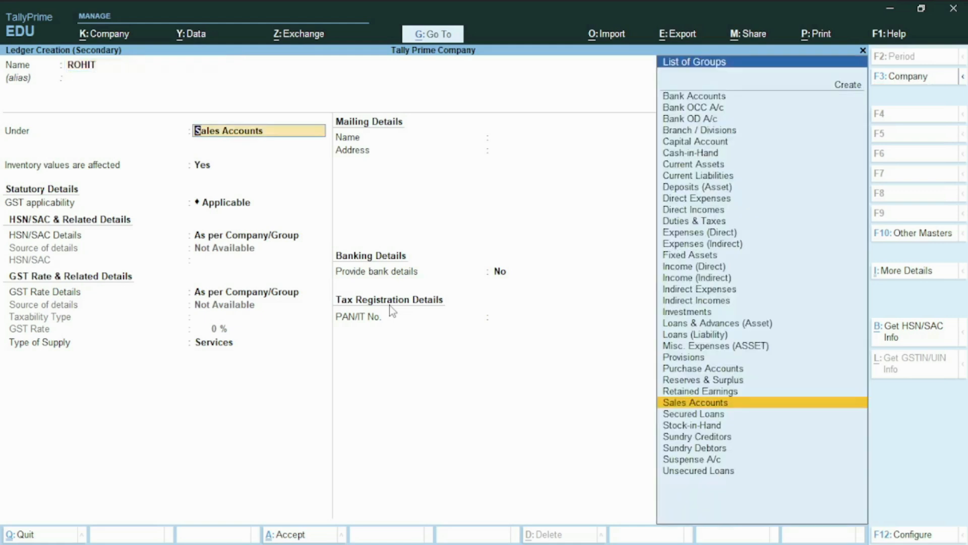
{"action": "type", "text": "SUN"}
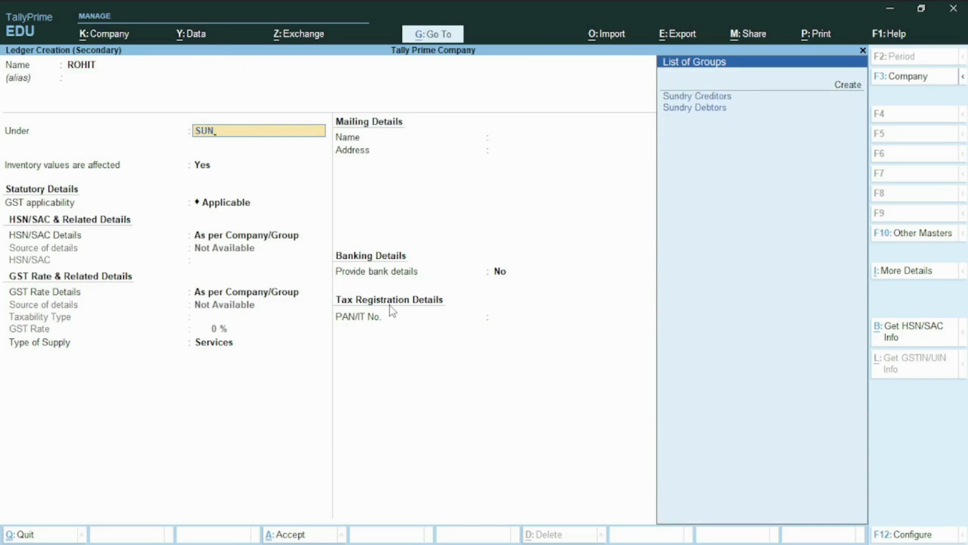
{"action": "key", "text": "Down"}
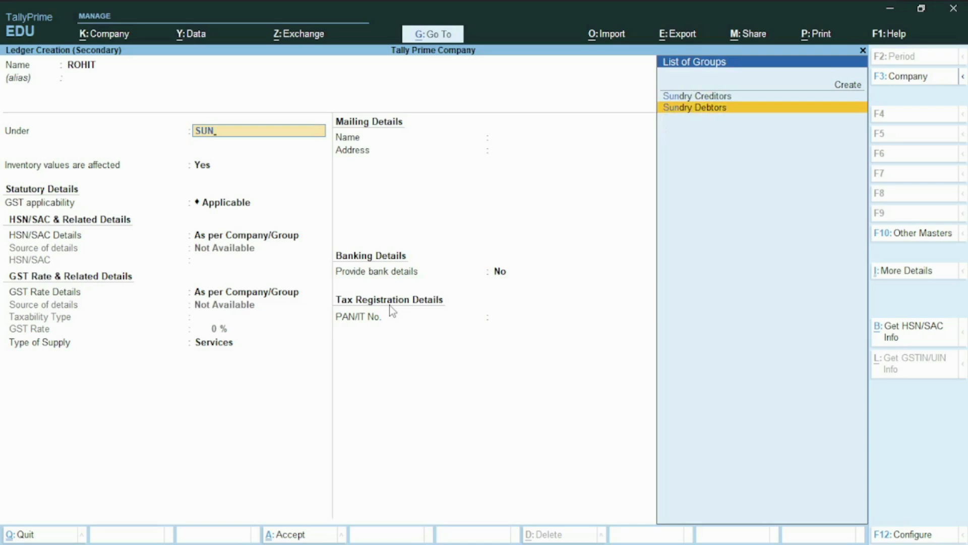
{"action": "key", "text": "Return"}
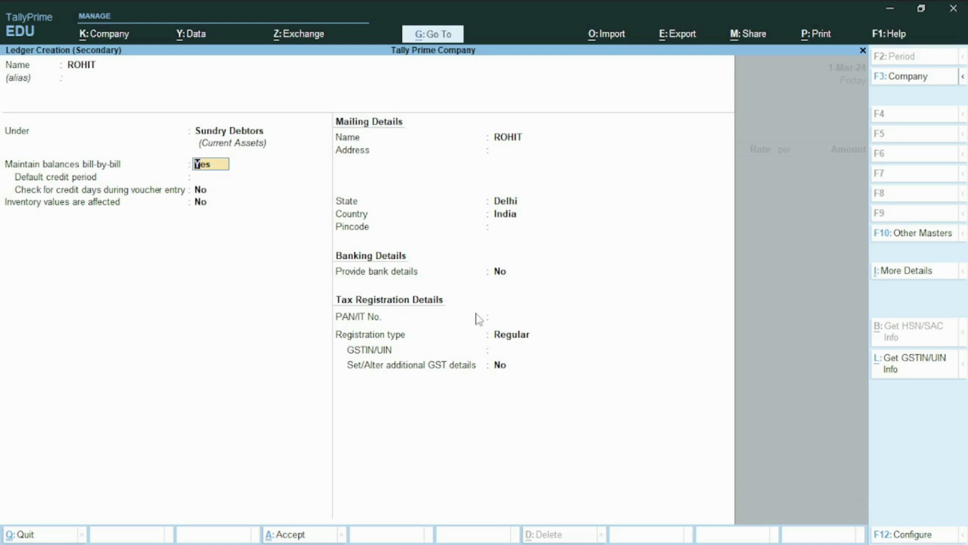
Step: Set the customer ledger's state to Delhi and GST registration type to Unregistered/Consumer, and save the ledger
{"action": "left_click", "coordinate": [501, 204]}
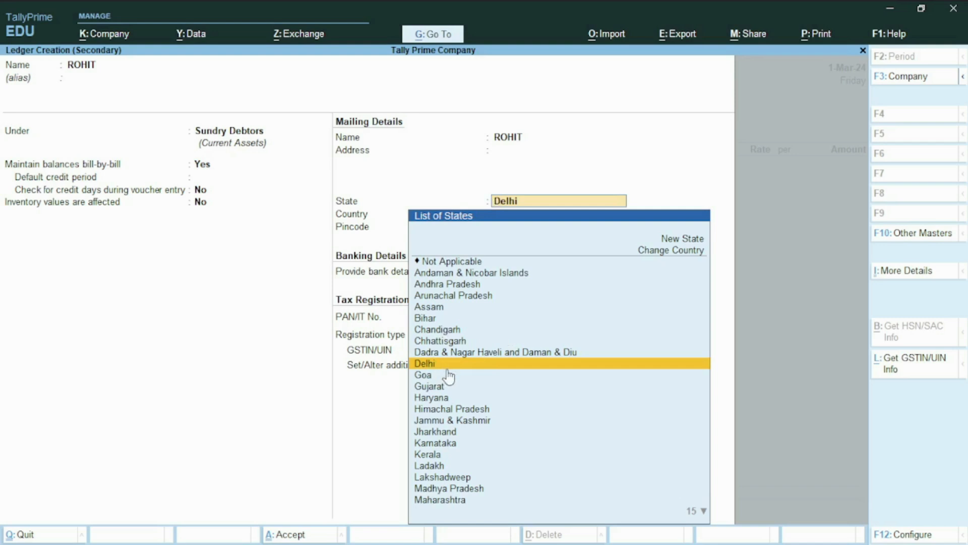
{"action": "key", "text": "Return"}
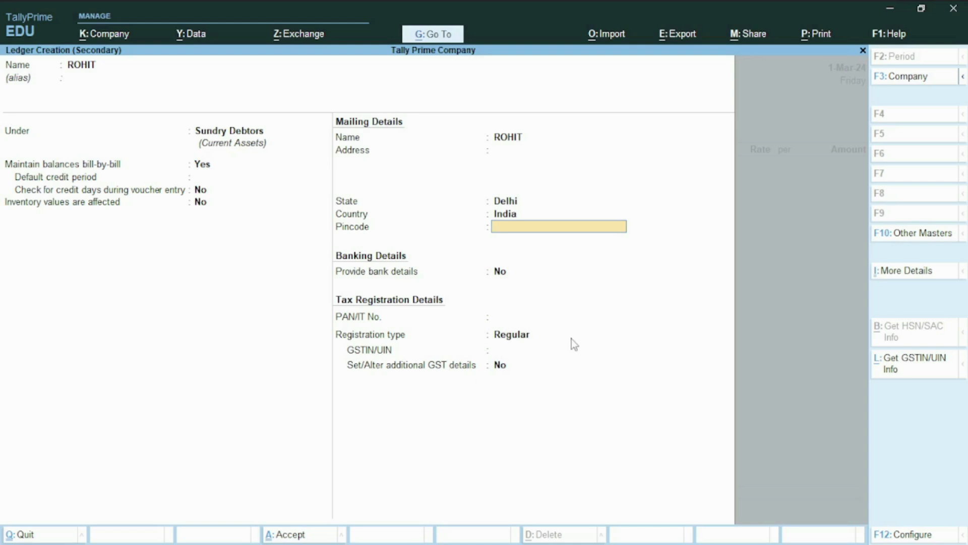
{"action": "left_click", "coordinate": [523, 339]}
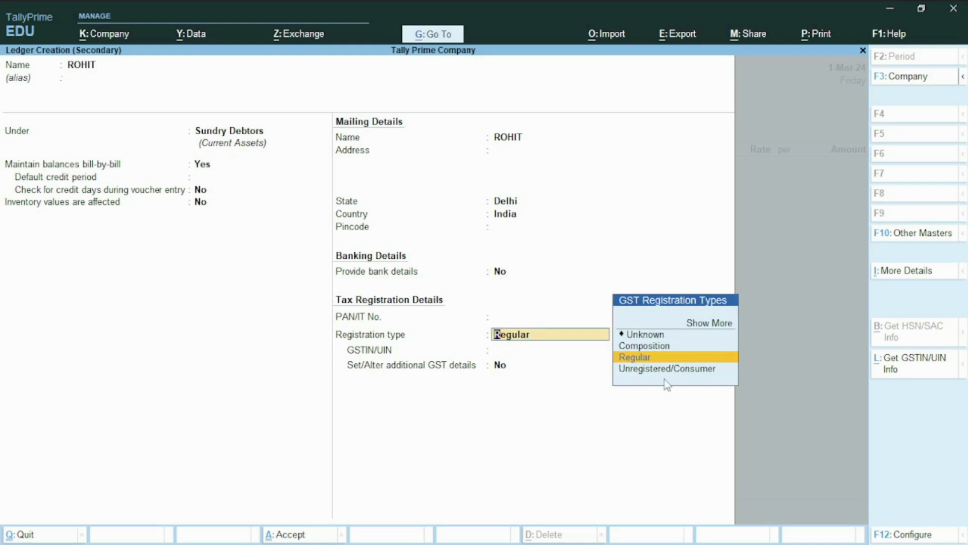
{"action": "key", "text": "Down"}
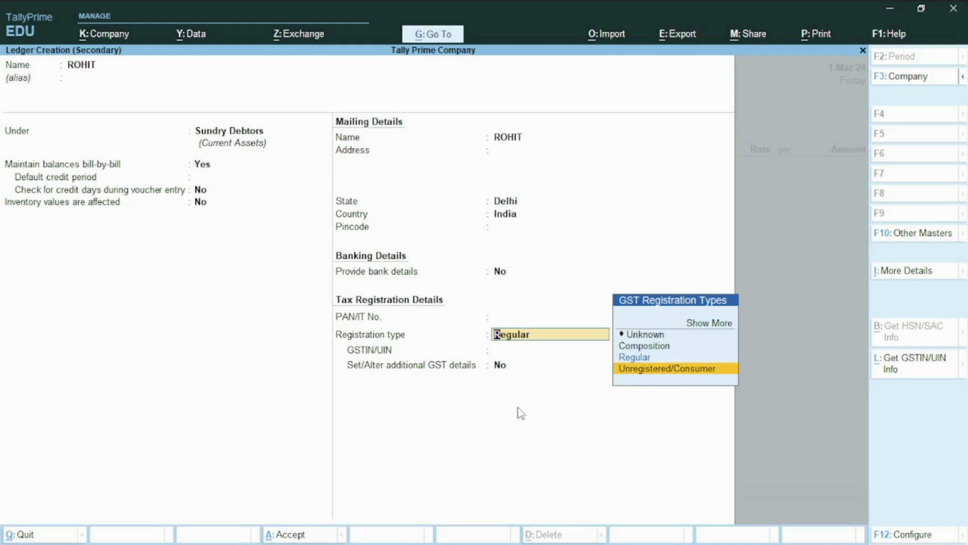
{"action": "left_click", "coordinate": [699, 375]}
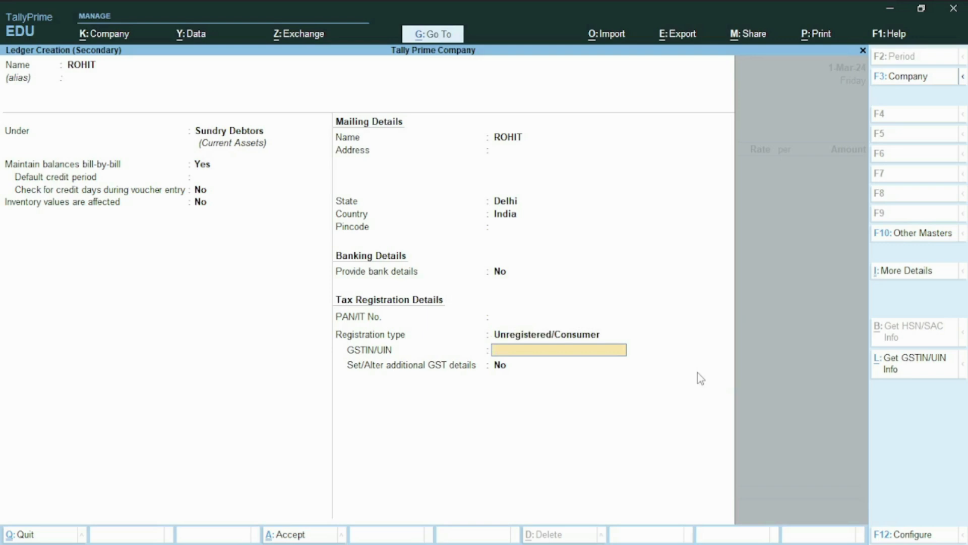
{"action": "key", "text": "ctrl+a"}
Step: Accept the new customer's party details on the voucher and choose Sales A/C as the sales ledger
{"action": "key", "text": "Return"}
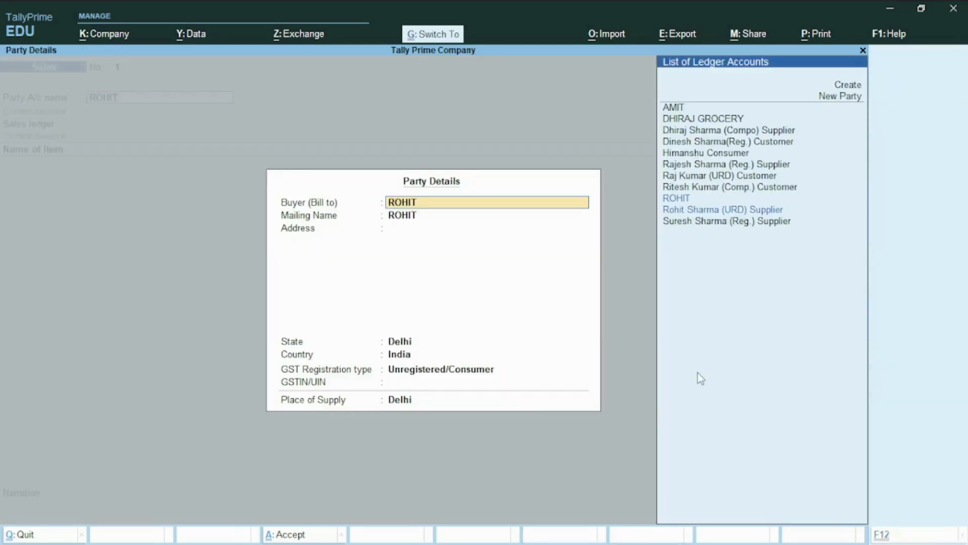
{"action": "key", "text": "ctrl+a"}
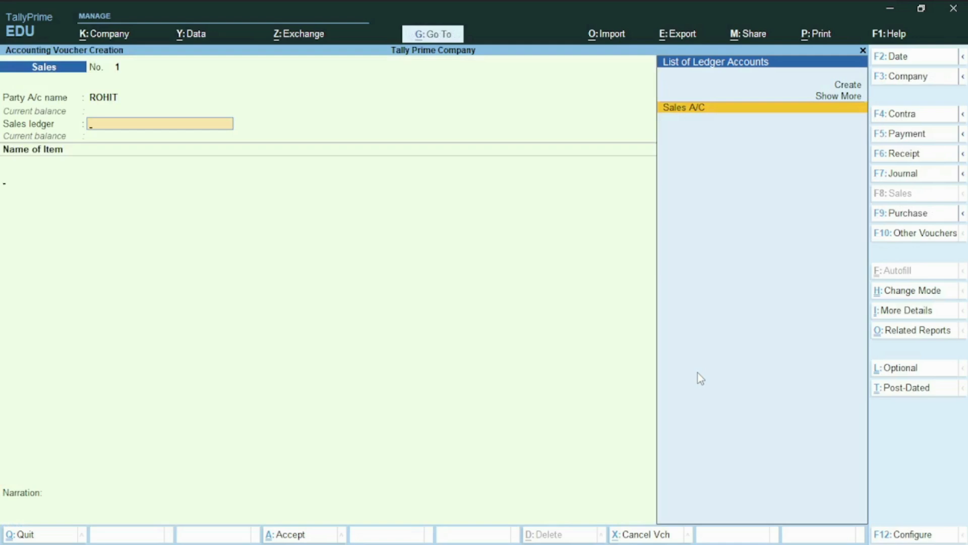
{"action": "key", "text": "Return"}
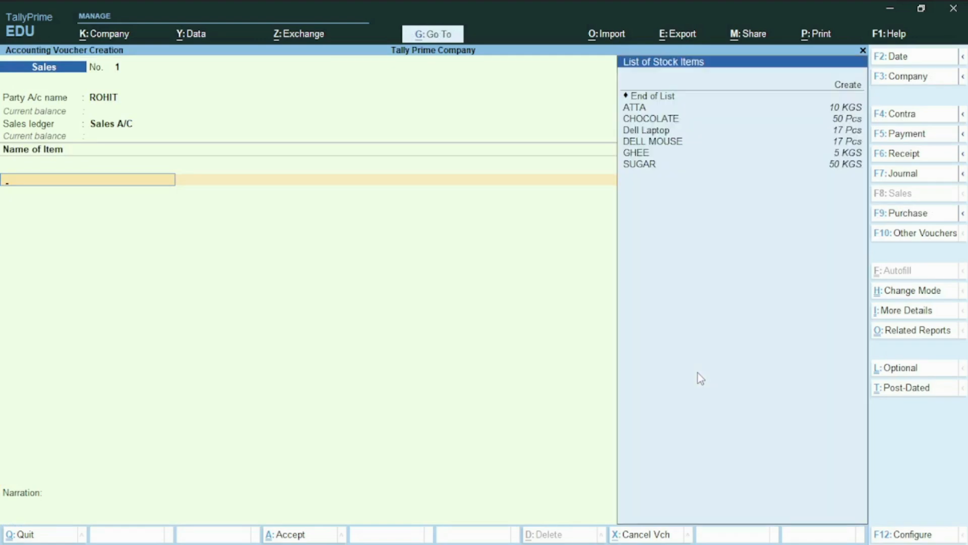
Step: Choose GHEE as the first stock item on the sales invoice
{"action": "key", "text": "Down"}
{"action": "key", "text": "Down"}
{"action": "key", "text": "Down"}
{"action": "key", "text": "Down"}
{"action": "key", "text": "Down"}
{"action": "key", "text": "Up"}
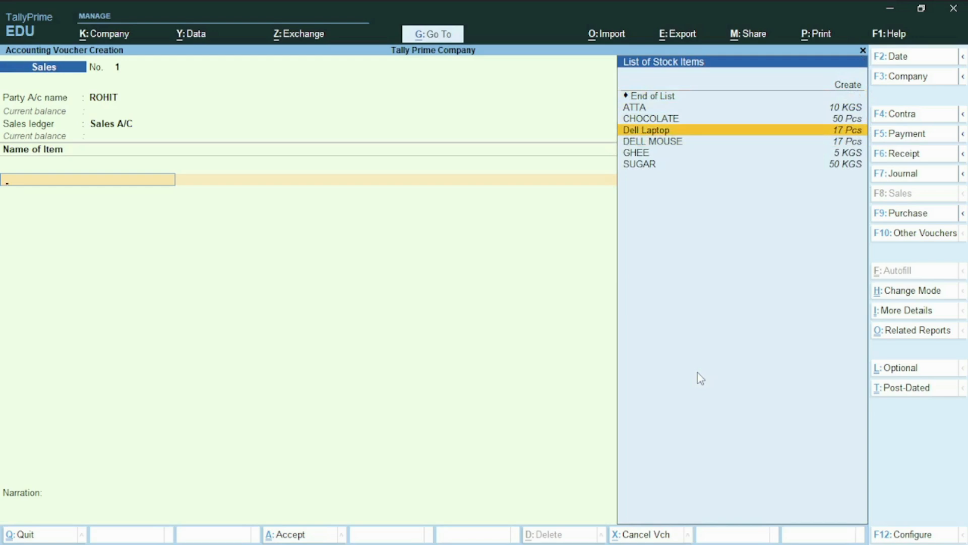
{"action": "key", "text": "Up"}
{"action": "key", "text": "Up"}
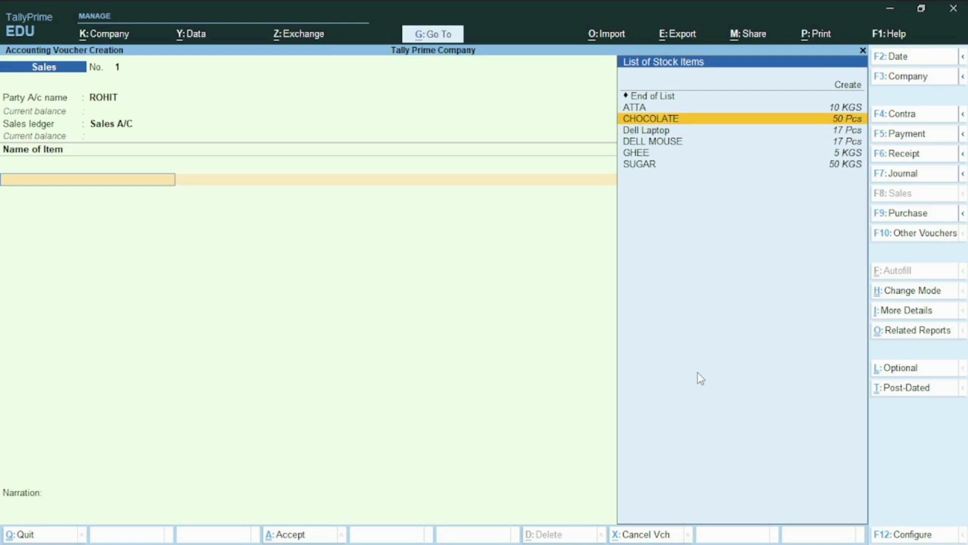
{"action": "key", "text": "Down"}
{"action": "key", "text": "Down"}
{"action": "key", "text": "Down"}
{"action": "key", "text": "Down"}
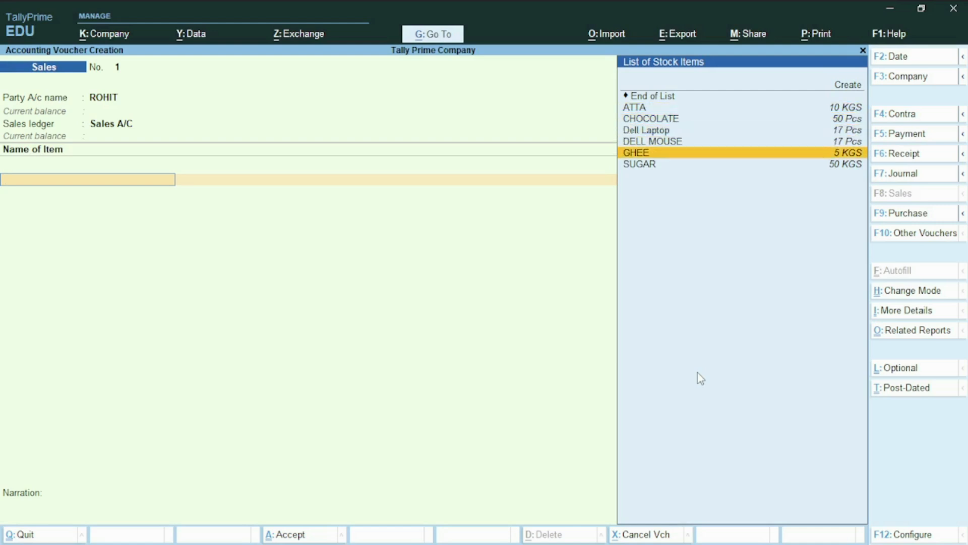
{"action": "key", "text": "Return"}
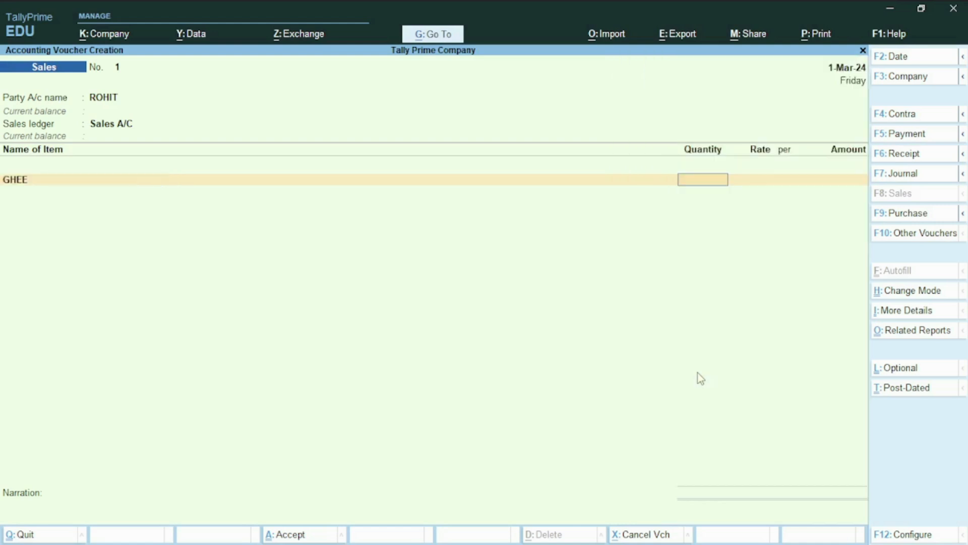
Step: Enter a quantity of 2 KGS and a rate of 700 for the GHEE line
{"action": "type", "text": "2"}
{"action": "key", "text": "Return"}
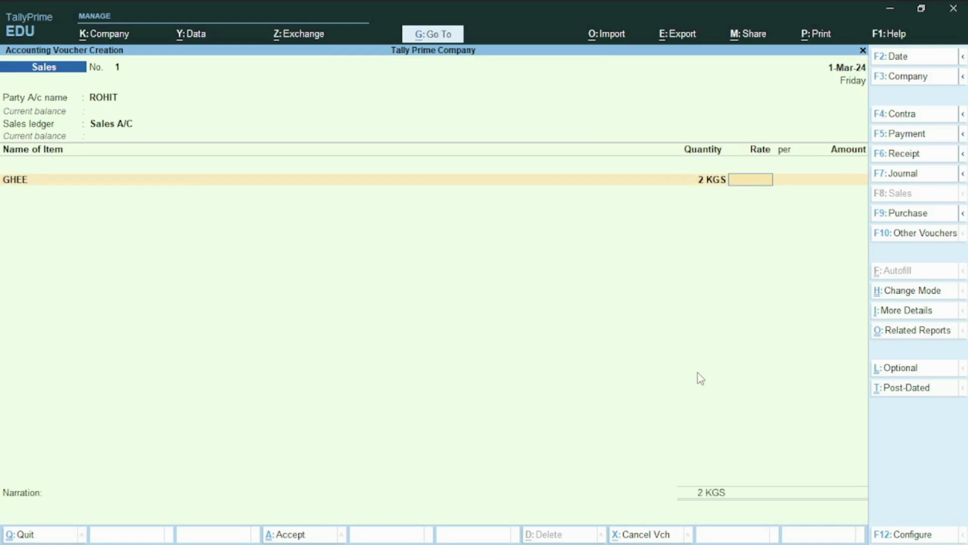
{"action": "type", "text": "700"}
{"action": "key", "text": "Return"}
{"action": "key", "text": "Return"}
{"action": "key", "text": "Return"}
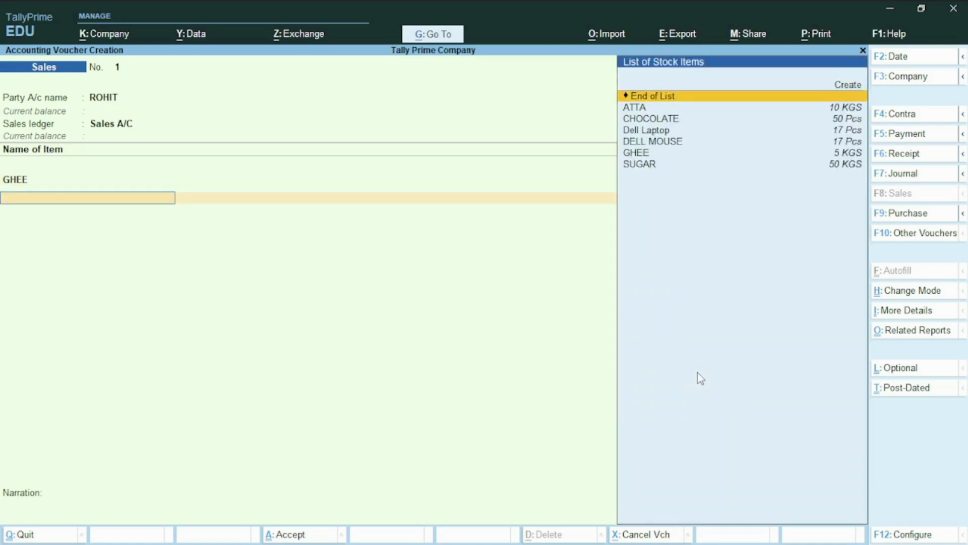
Step: Add ATTA as the second stock item with a quantity of 5 KGS and a rate of 500
{"action": "key", "text": "Down"}
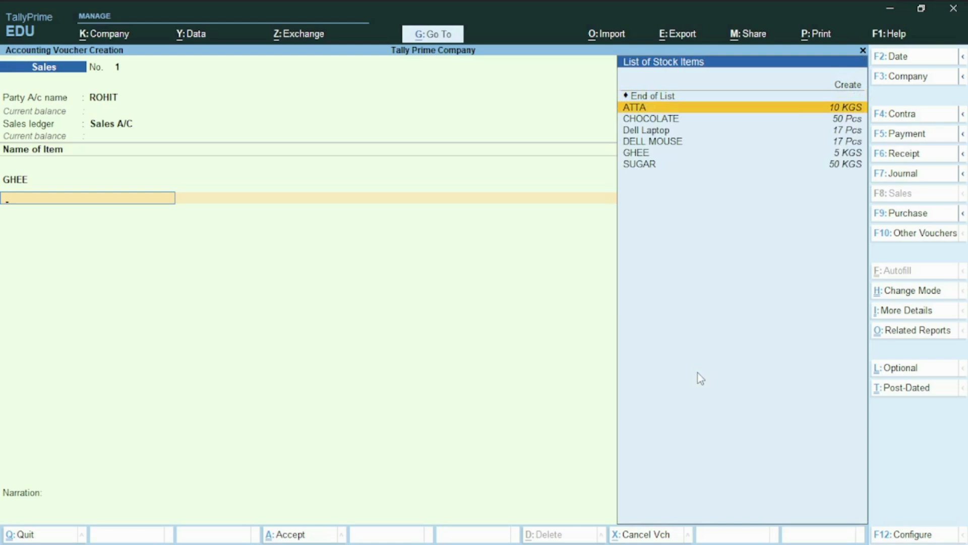
{"action": "key", "text": "Return"}
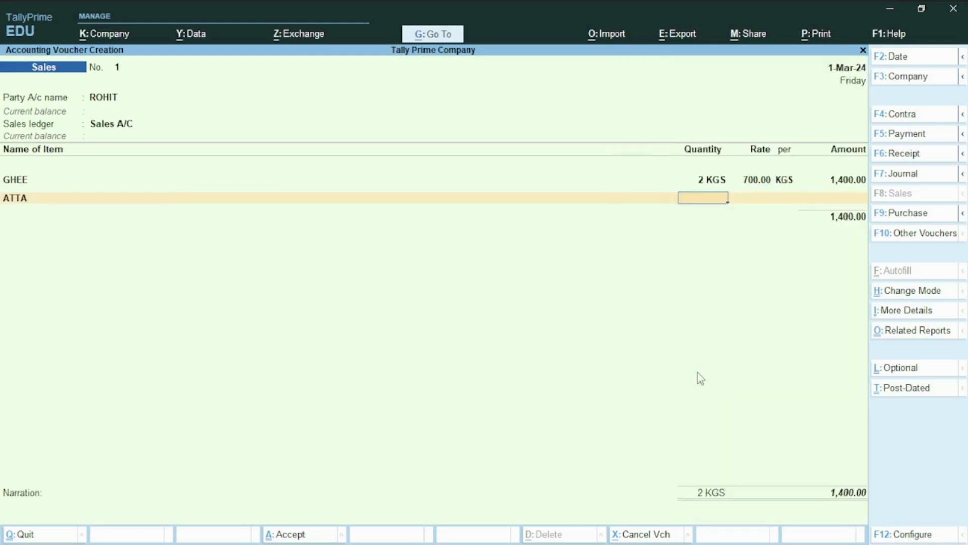
{"action": "type", "text": "5"}
{"action": "key", "text": "Return"}
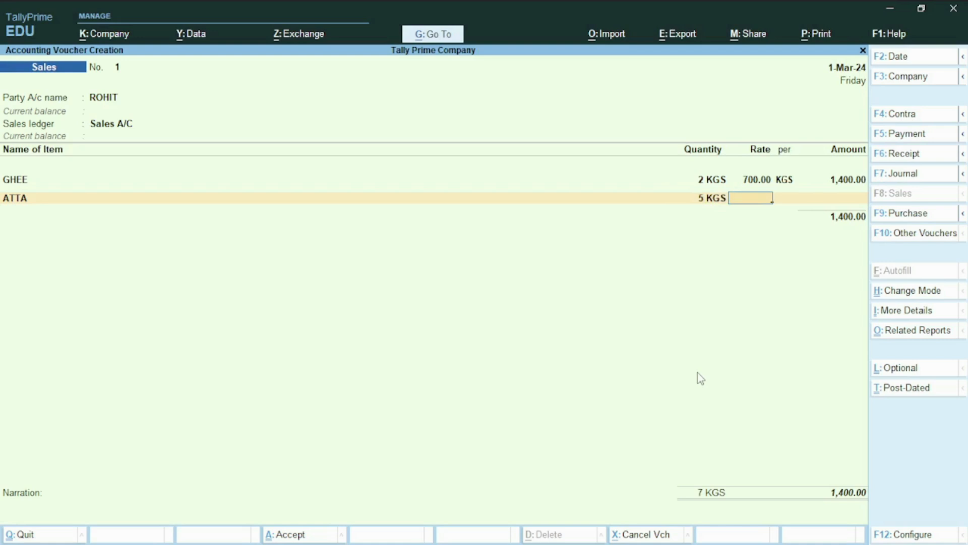
{"action": "type", "text": "500"}
{"action": "key", "text": "Return"}
{"action": "key", "text": "Return"}
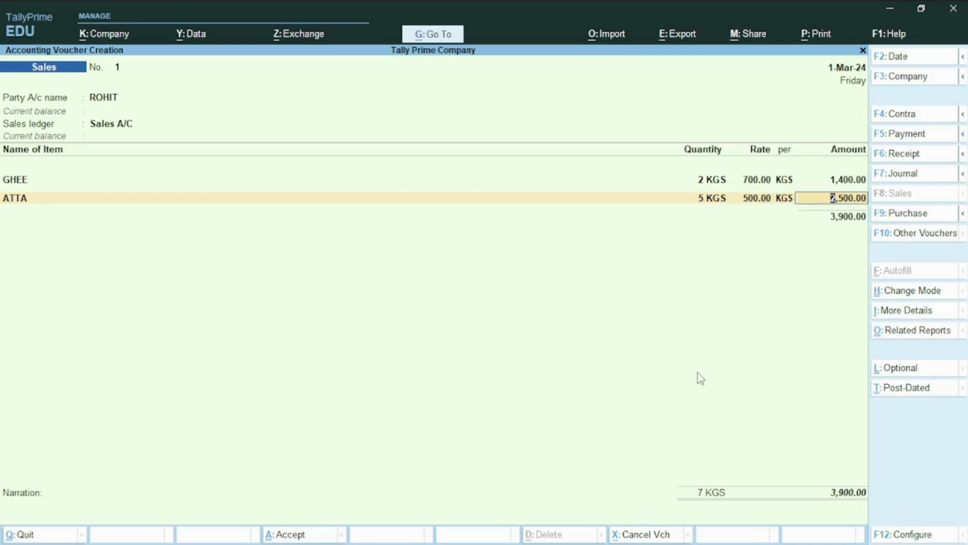
{"action": "key", "text": "Return"}
{"action": "key", "text": "BackSpace"}
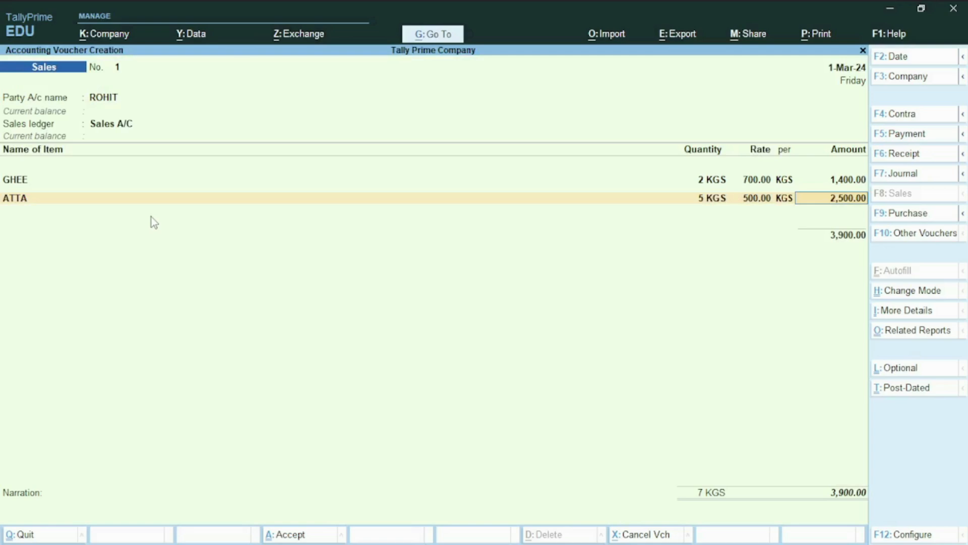
{"action": "key", "text": "Return"}
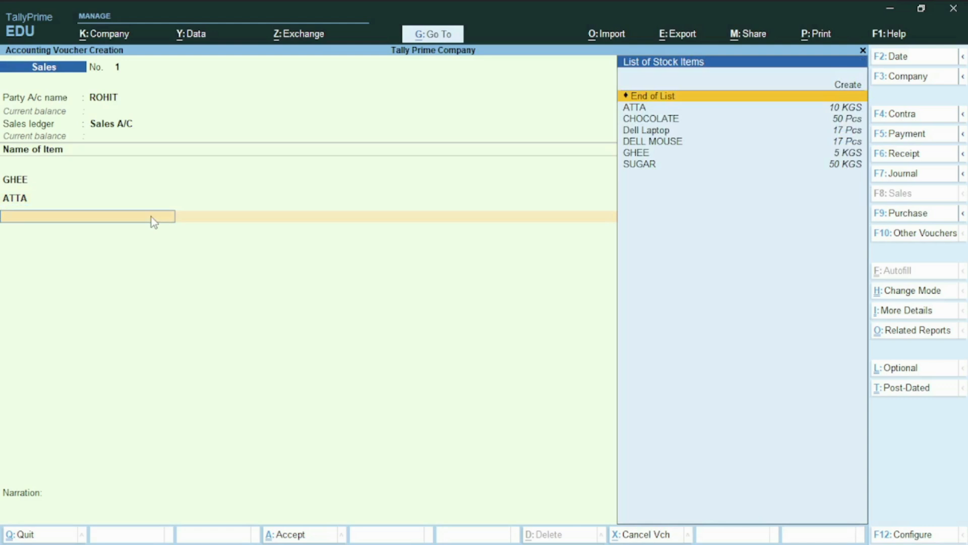
Step: End the stock item list and add the CGST and SGST ledgers with their calculated amounts
{"action": "key", "text": "Return"}
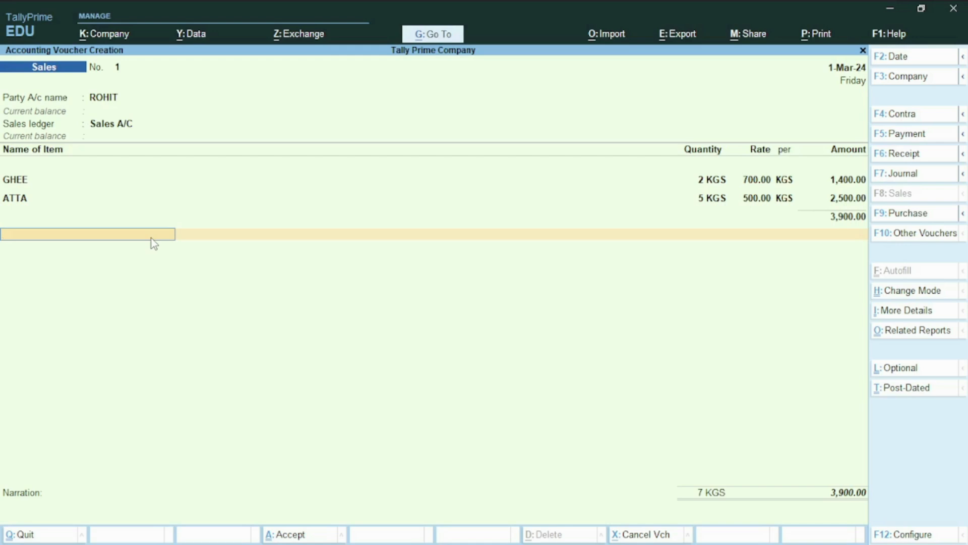
{"action": "type", "text": "C"}
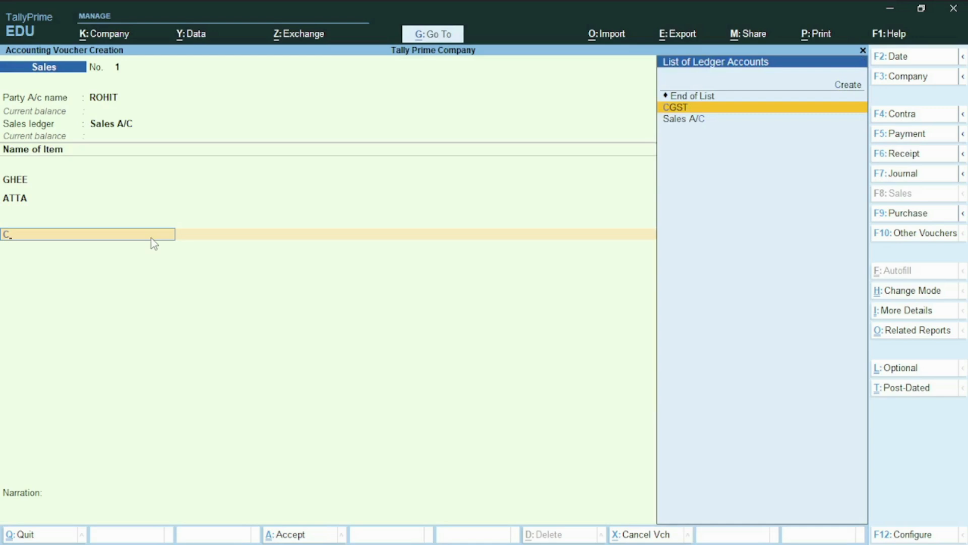
{"action": "key", "text": "Return"}
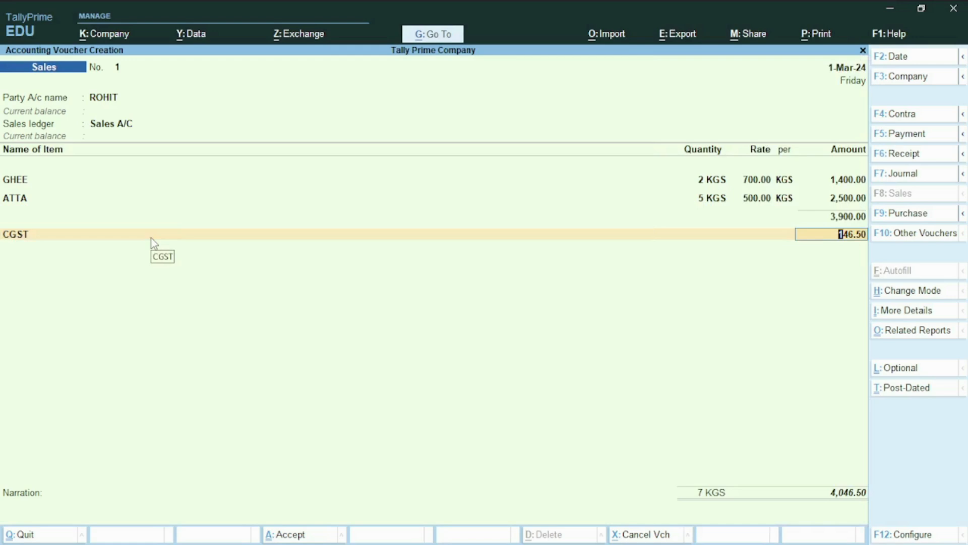
{"action": "key", "text": "Return"}
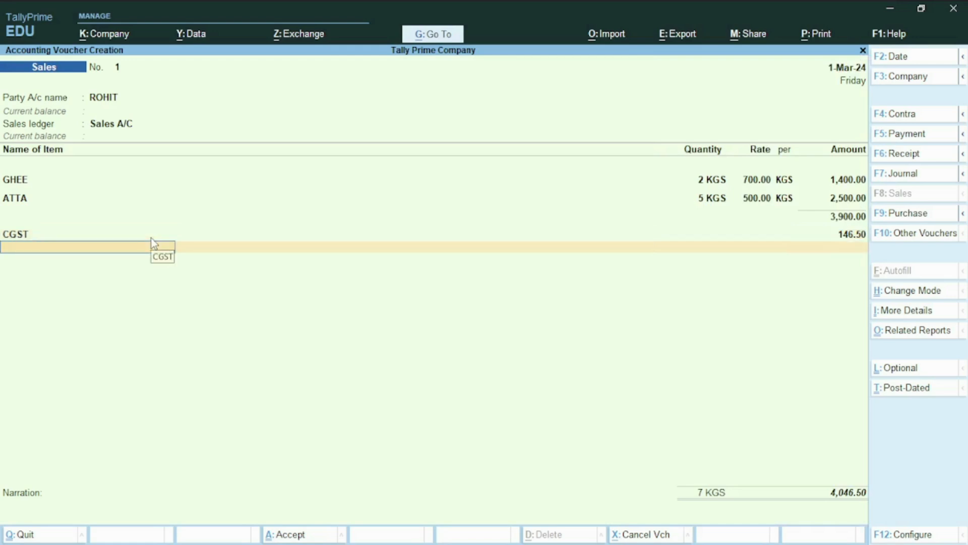
{"action": "type", "text": "SG"}
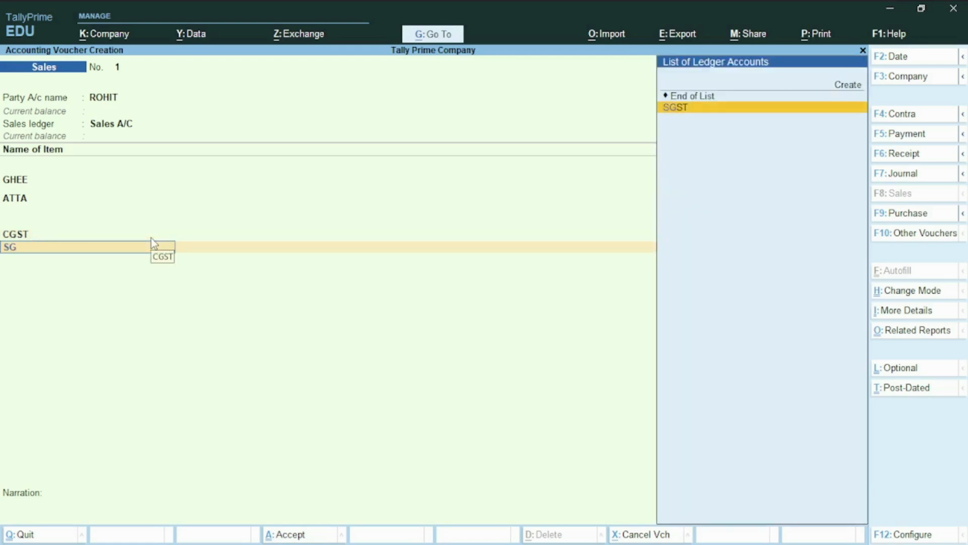
{"action": "key", "text": "Return"}
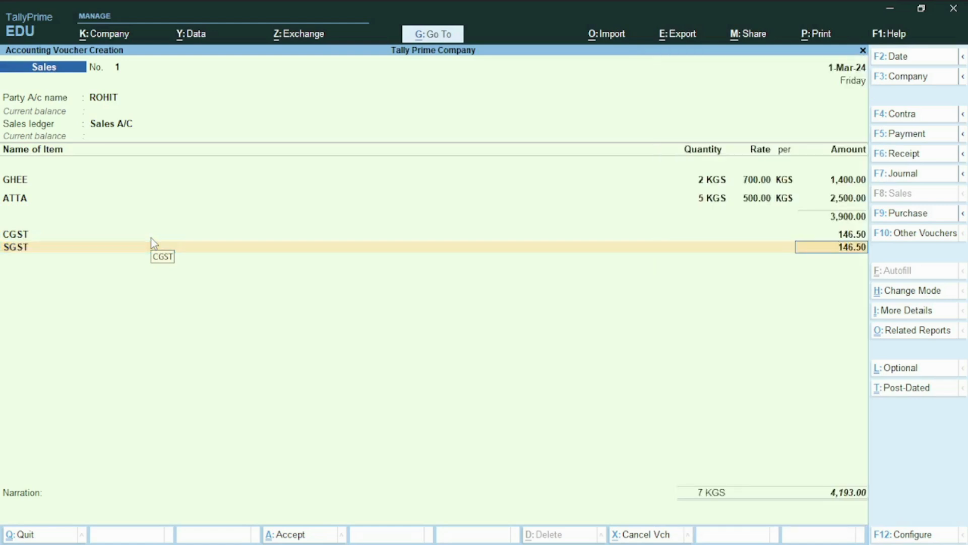
{"action": "key", "text": "Return"}
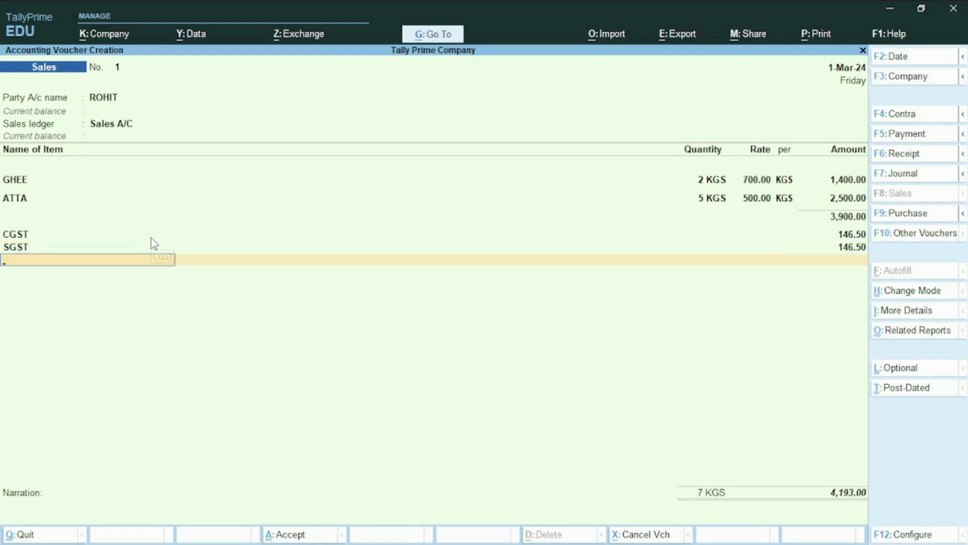
Step: Accept the customer's bill-wise details as New Ref 1 and save the sales voucher
{"action": "key", "text": "Return"}
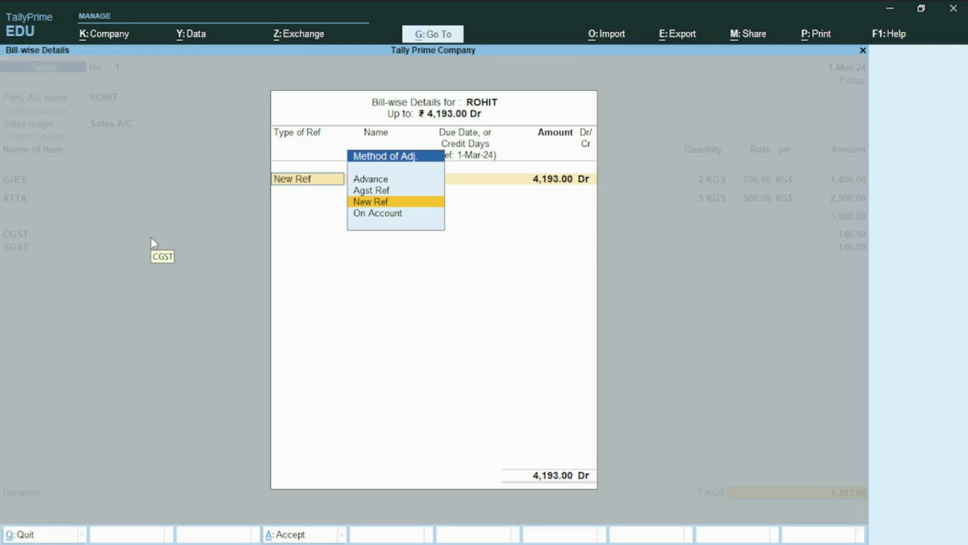
{"action": "key", "text": "Return"}
{"action": "key", "text": "Return"}
{"action": "key", "text": "Return"}
{"action": "key", "text": "Return"}
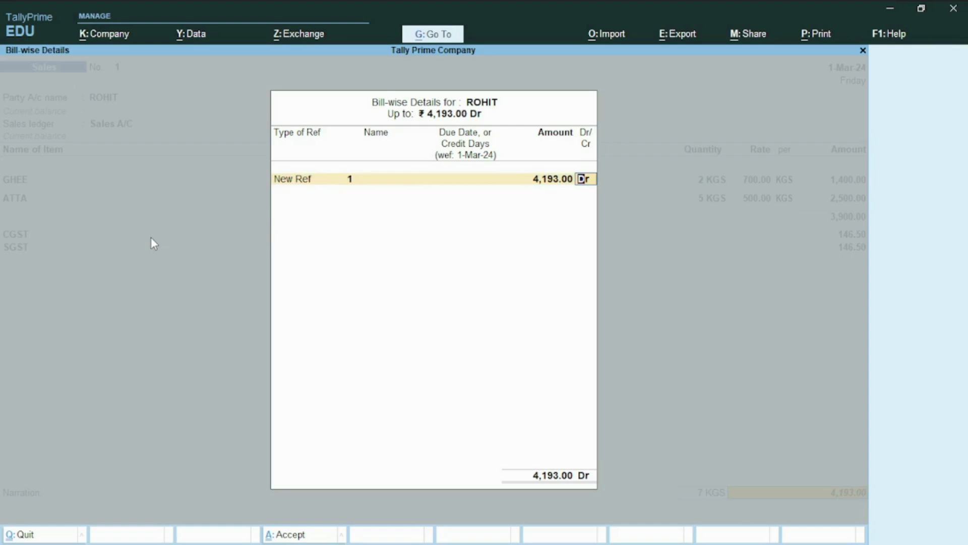
{"action": "key", "text": "Return"}
{"action": "key", "text": "Return"}
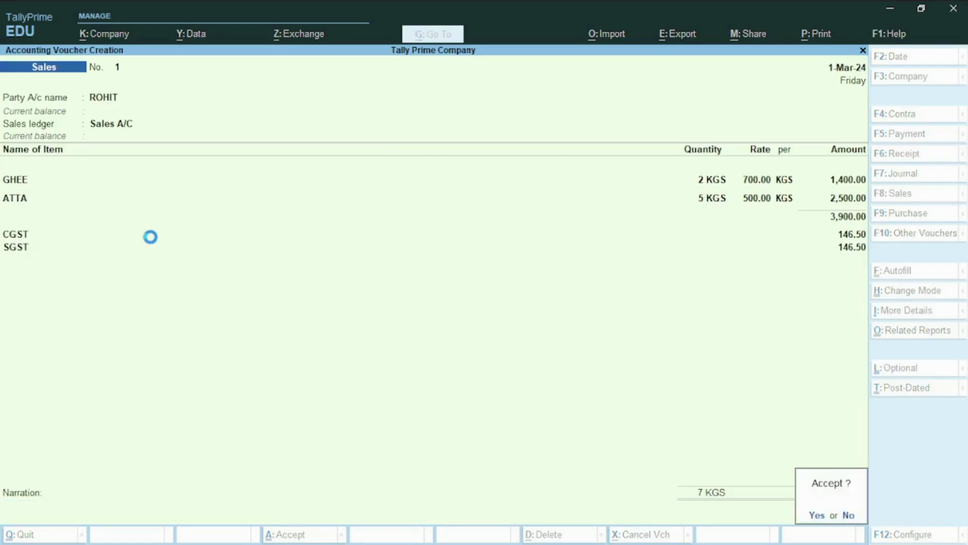
{"action": "key", "text": "Return"}
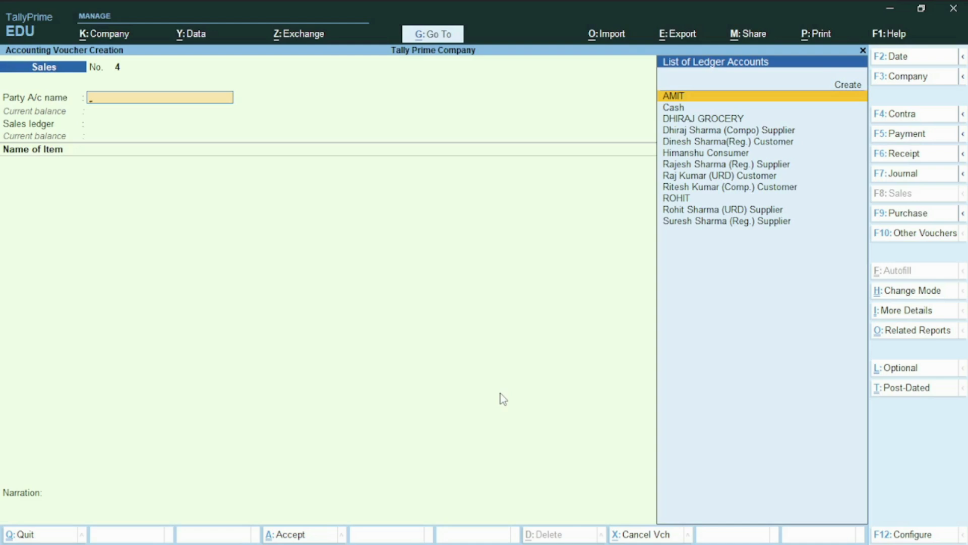
Step: Set the date of the new sales voucher to 2 March 2024
{"action": "key", "text": "F2"}
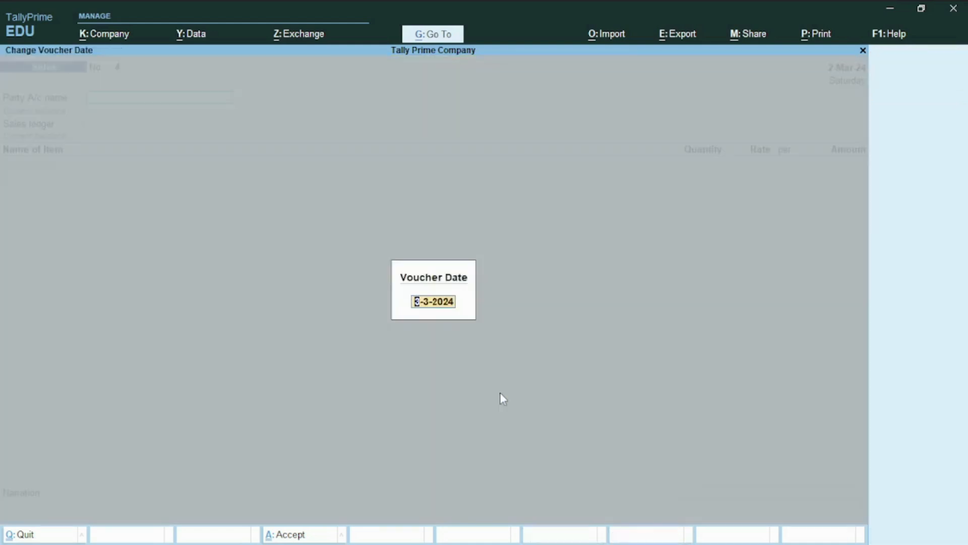
{"action": "type", "text": "0"}
{"action": "type", "text": "/03/2024"}
{"action": "key", "text": "Return"}
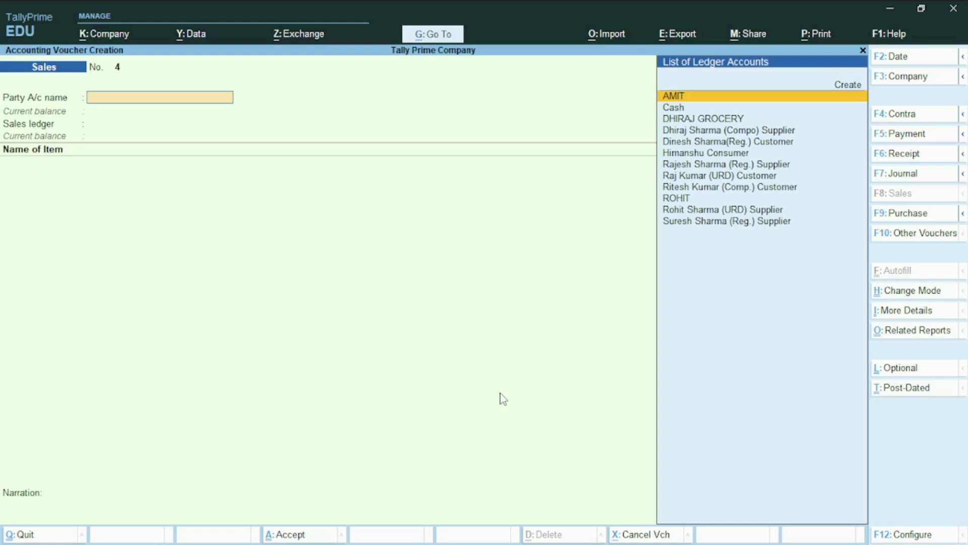
Step: Choose the registered Bihar customer as the party, accept the party details, and use Sales A/C as the sales ledger
{"action": "key", "text": "Down"}
{"action": "key", "text": "Down"}
{"action": "key", "text": "Down"}
{"action": "key", "text": "Down"}
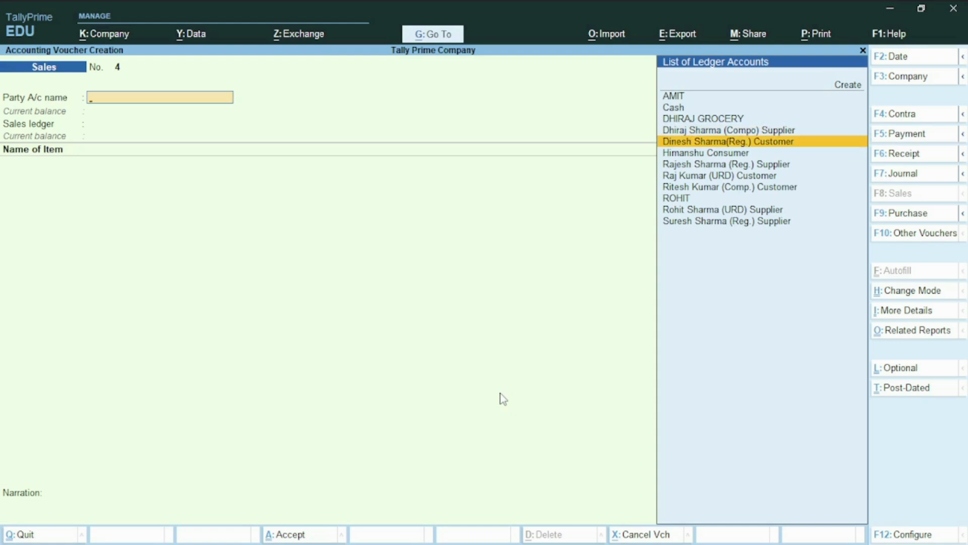
{"action": "key", "text": "Return"}
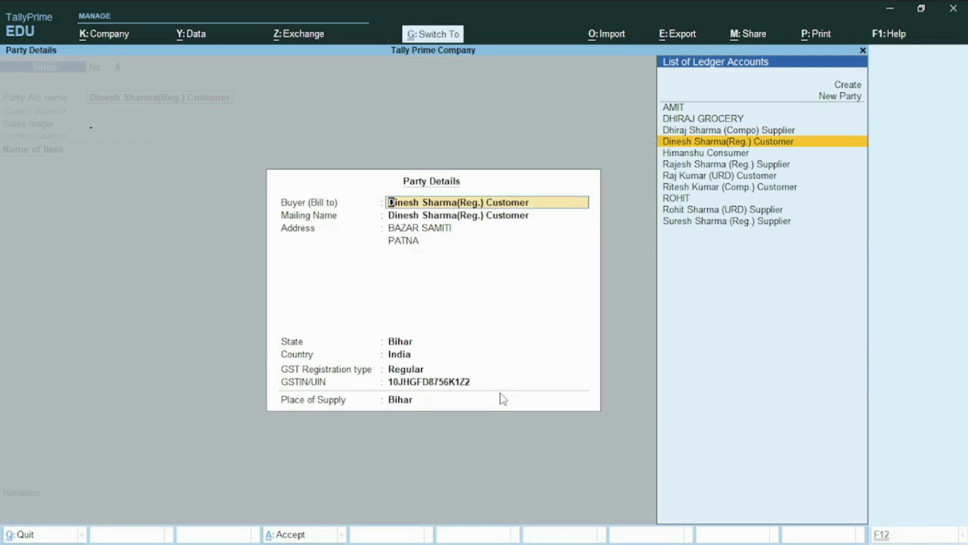
{"action": "key", "text": "ctrl+a"}
{"action": "key", "text": "Return"}
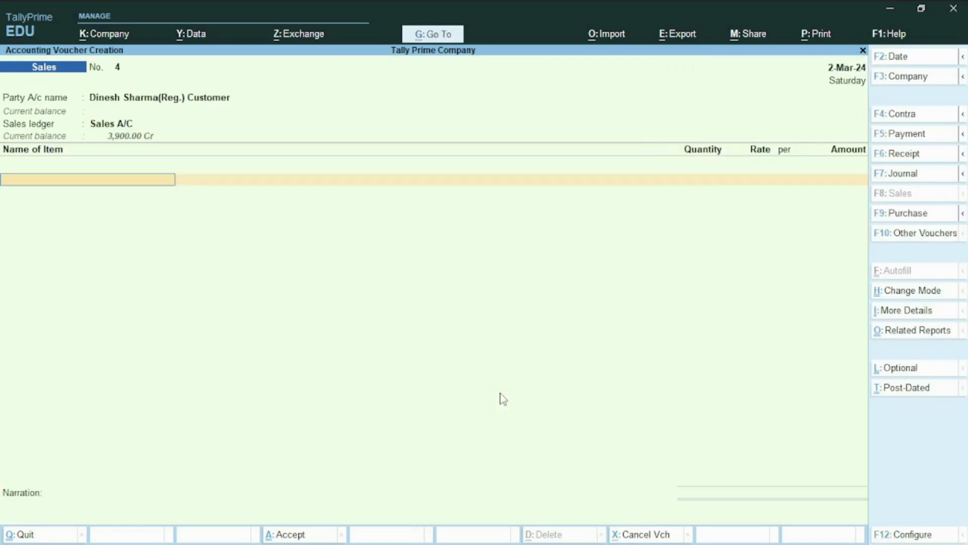
Step: Add Dell Laptop as the stock item with a quantity of 2 Pcs and a rate of 56000
{"action": "type", "text": "D"}
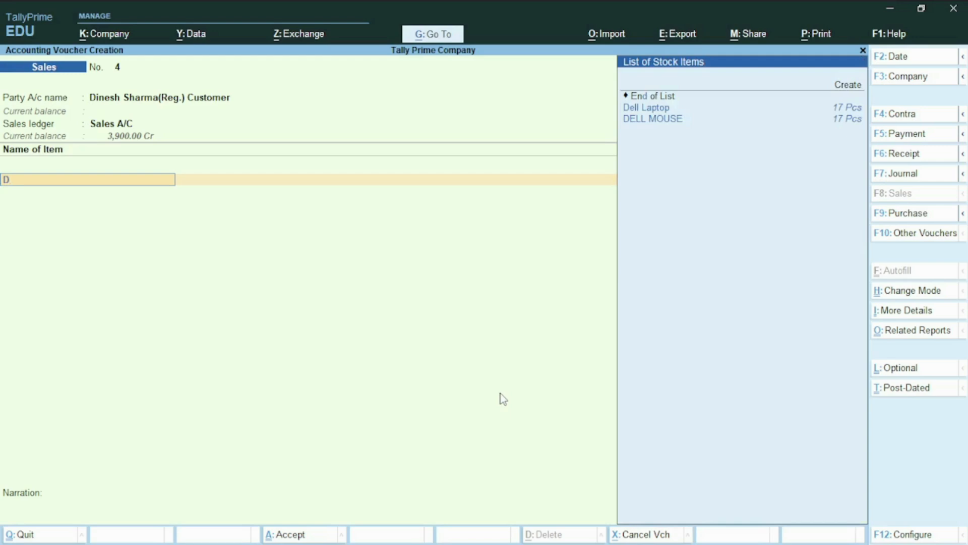
{"action": "key", "text": "Down"}
{"action": "key", "text": "Up"}
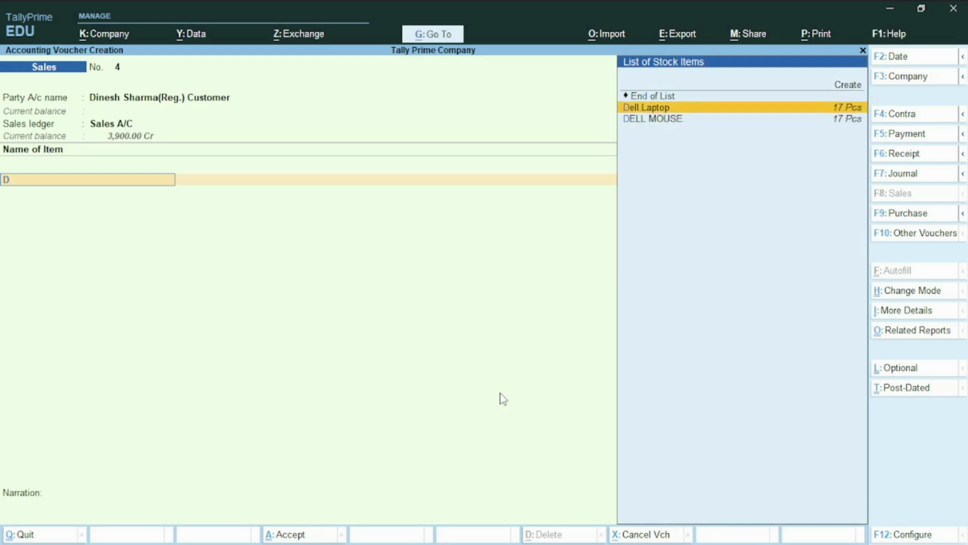
{"action": "key", "text": "Return"}
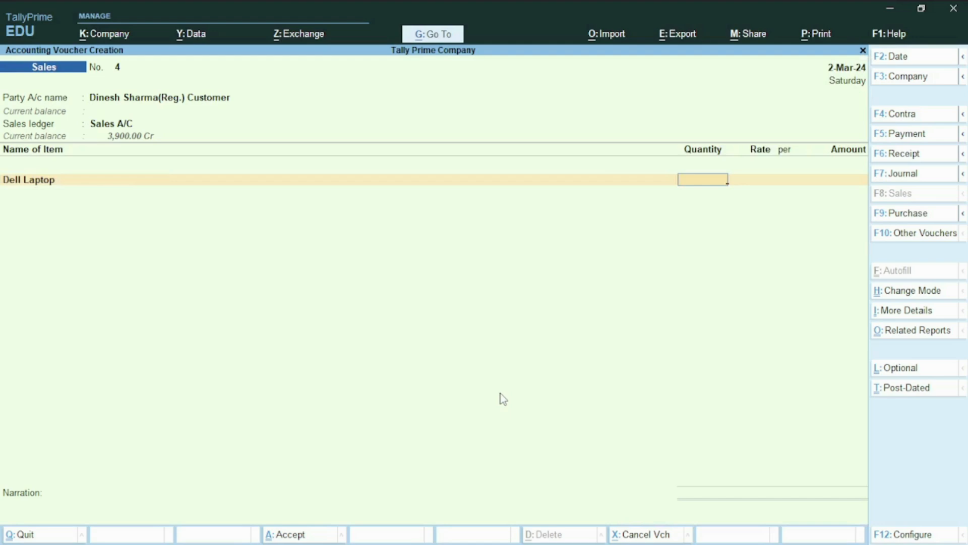
{"action": "type", "text": "2"}
{"action": "key", "text": "Return"}
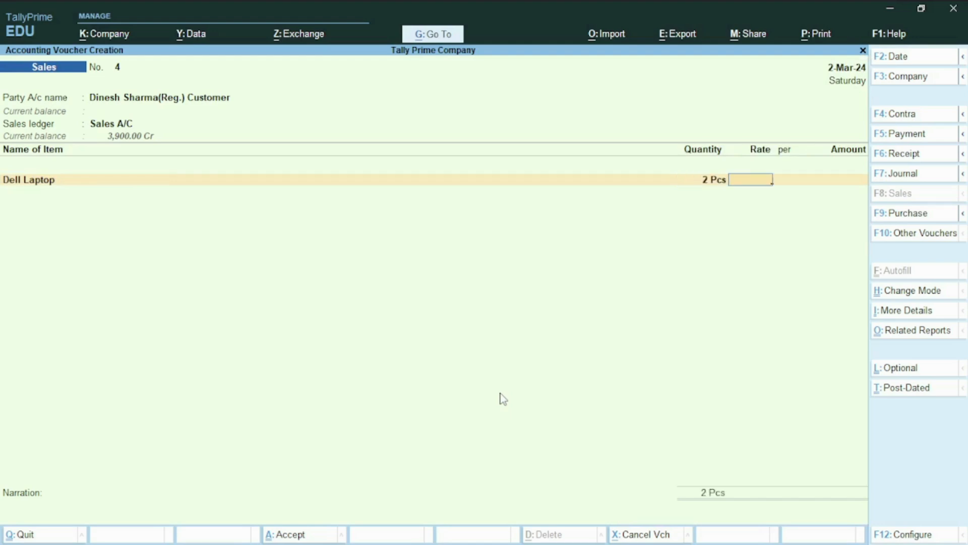
{"action": "type", "text": "56000"}
{"action": "key", "text": "Return"}
{"action": "key", "text": "Return"}
{"action": "key", "text": "Return"}
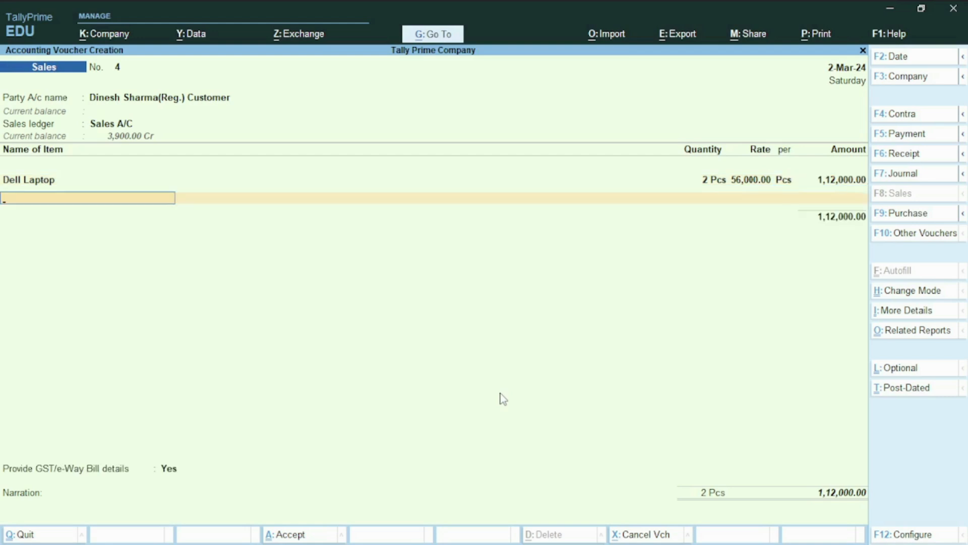
Step: End the stock item list and add the IGST ledger with its calculated amount to the interstate sale
{"action": "key", "text": "Return"}
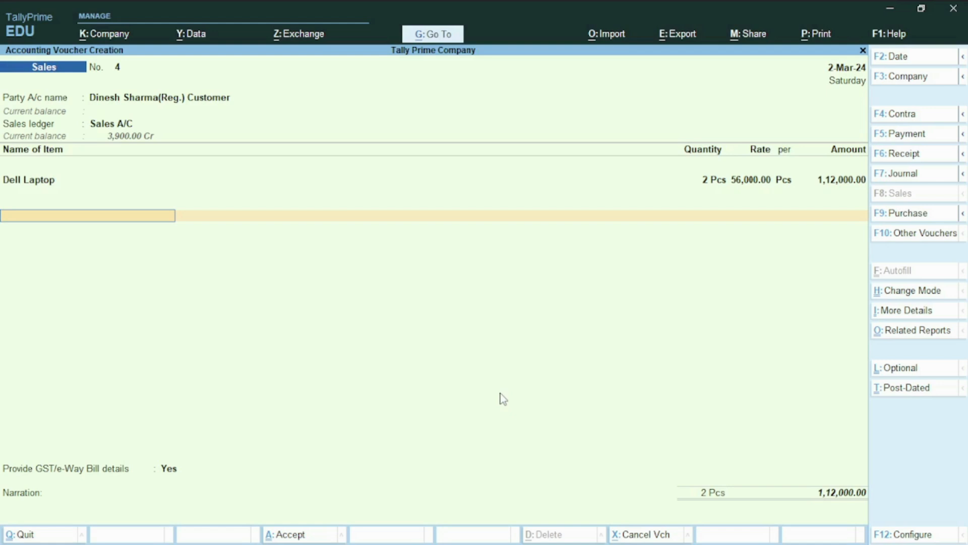
{"action": "key", "text": "Return"}
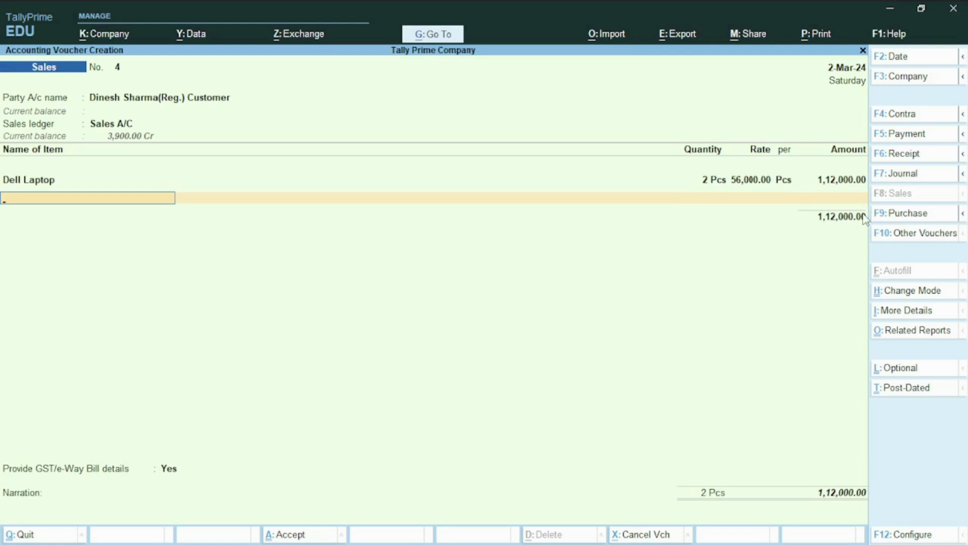
{"action": "key", "text": "Return"}
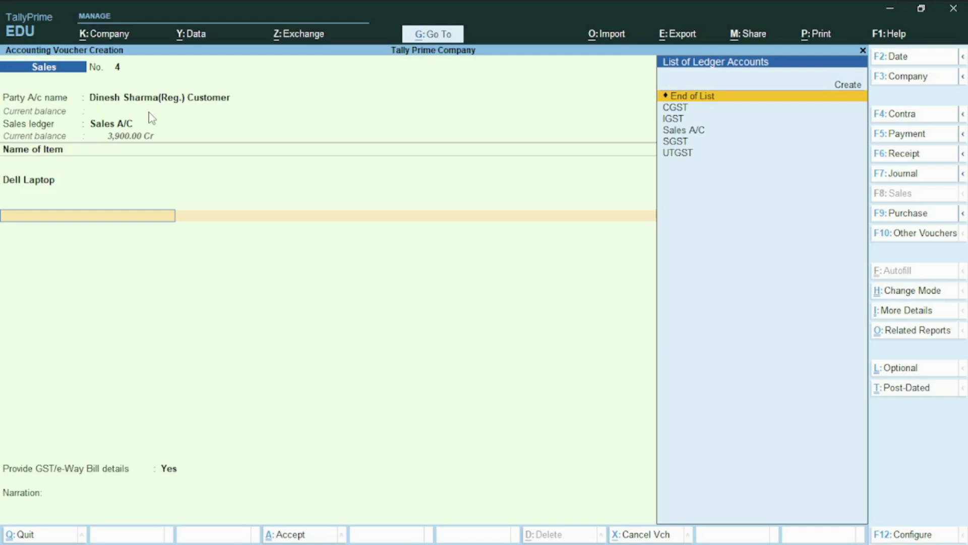
{"action": "key", "text": "Down"}
{"action": "key", "text": "Down"}
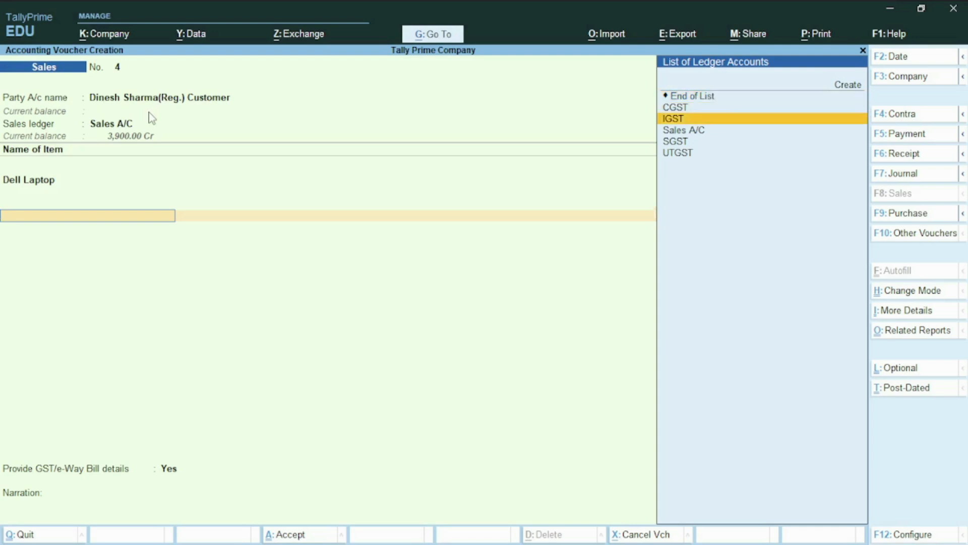
{"action": "key", "text": "Return"}
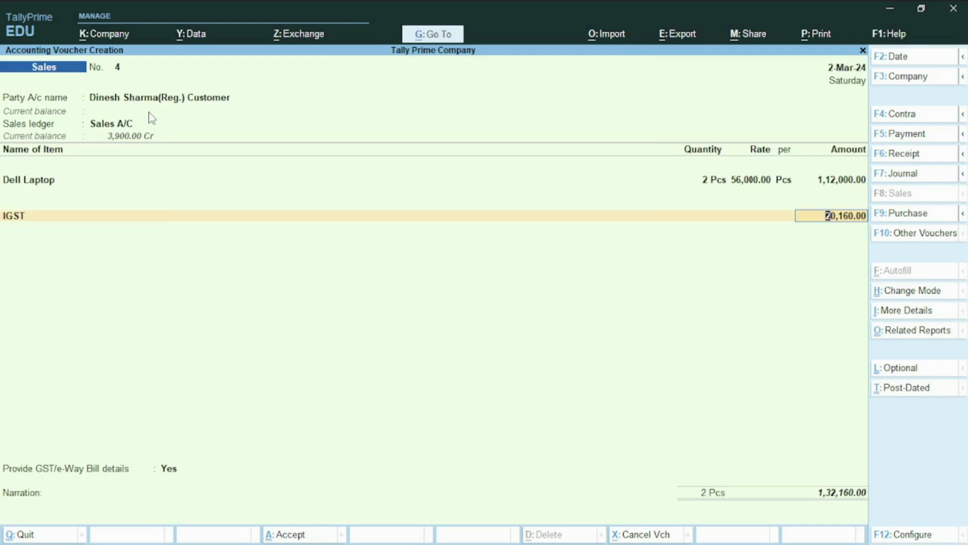
{"action": "key", "text": "Return"}
Step: Finish the tax ledger list and set Provide GST/e-Way Bill details to No
{"action": "key", "text": "Return"}
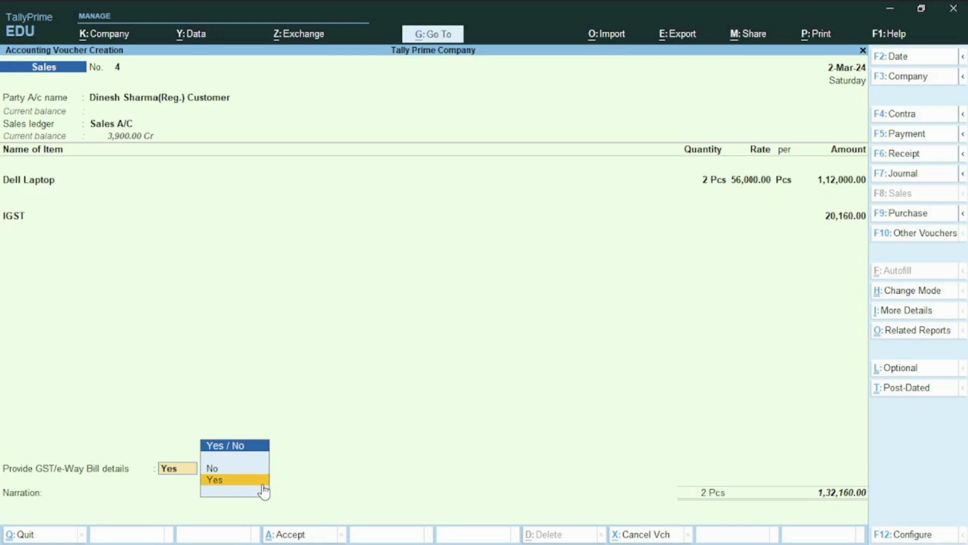
{"action": "key", "text": "Up"}
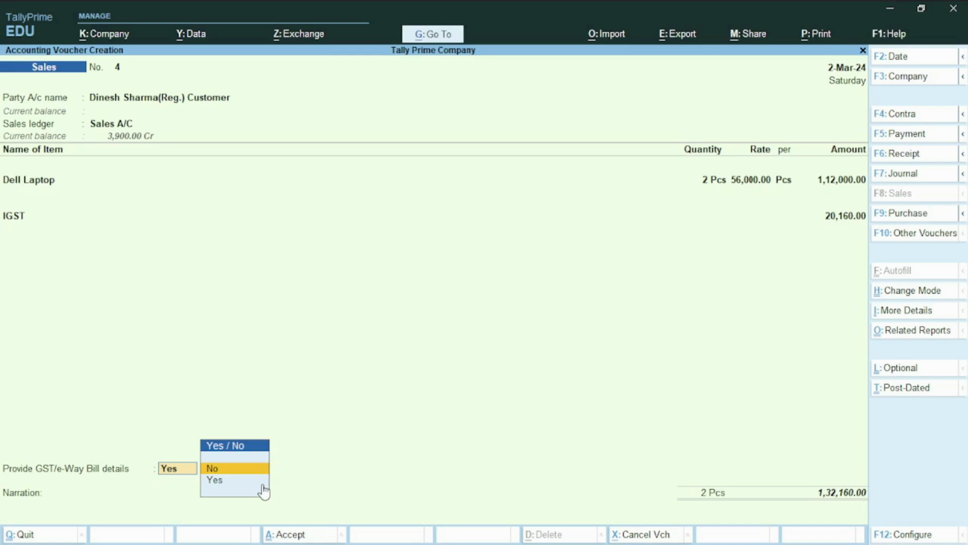
{"action": "key", "text": "Return"}
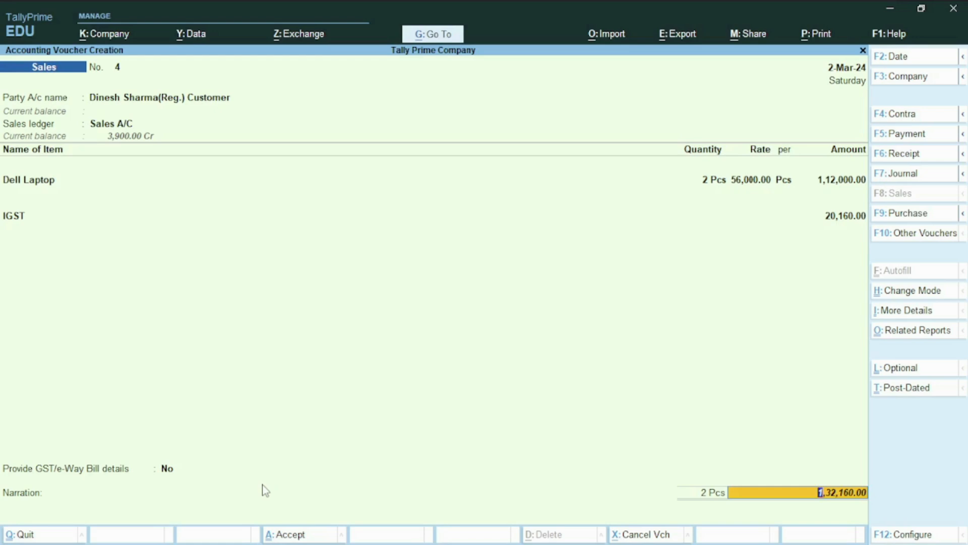
Step: Record the invoice total in the bill-wise details as a New Ref with 25 Days credit
{"action": "key", "text": "Return"}
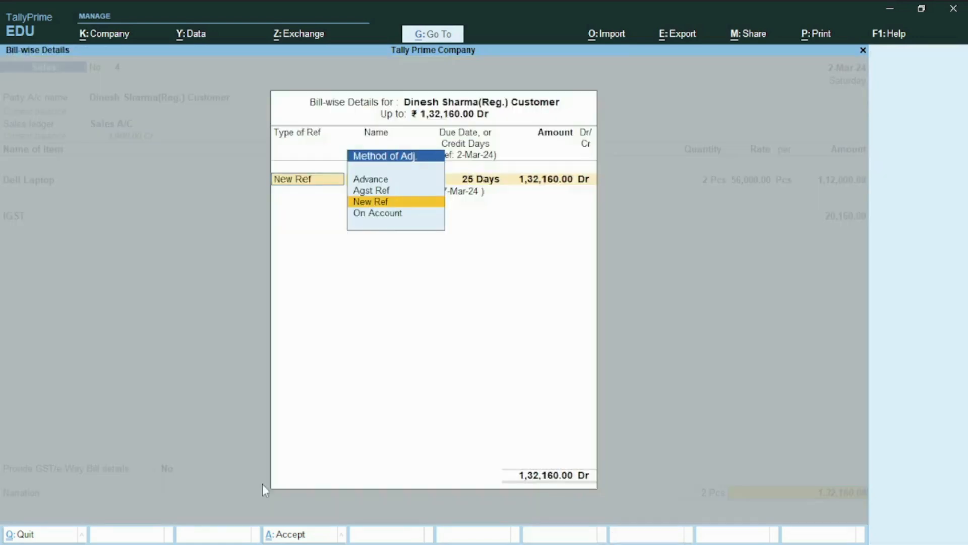
{"action": "key", "text": "Return"}
{"action": "key", "text": "Return"}
{"action": "key", "text": "Return"}
{"action": "key", "text": "Return"}
{"action": "key", "text": "Return"}
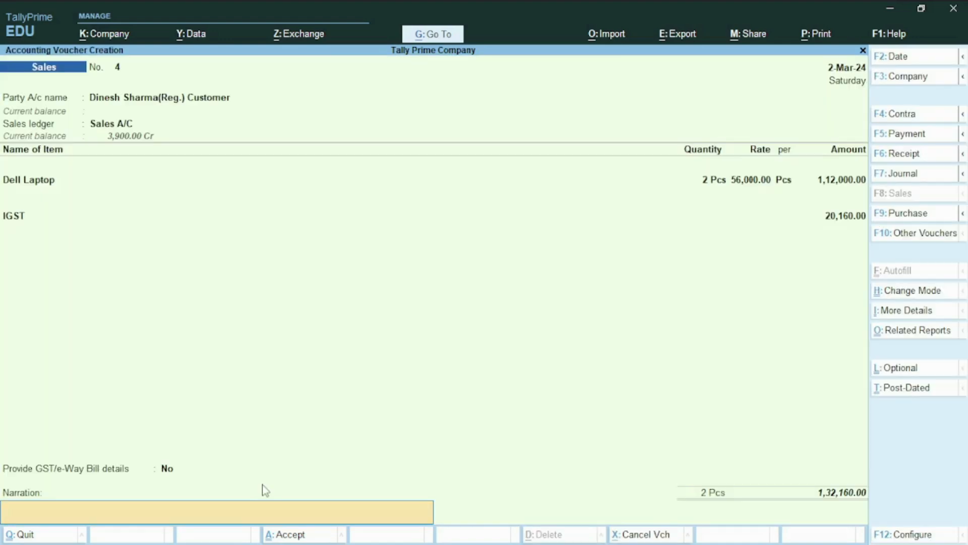
Step: Leave the narration blank, save the interstate sales voucher, and decline sending its details for e-Way Bill generation
{"action": "key", "text": "Return"}
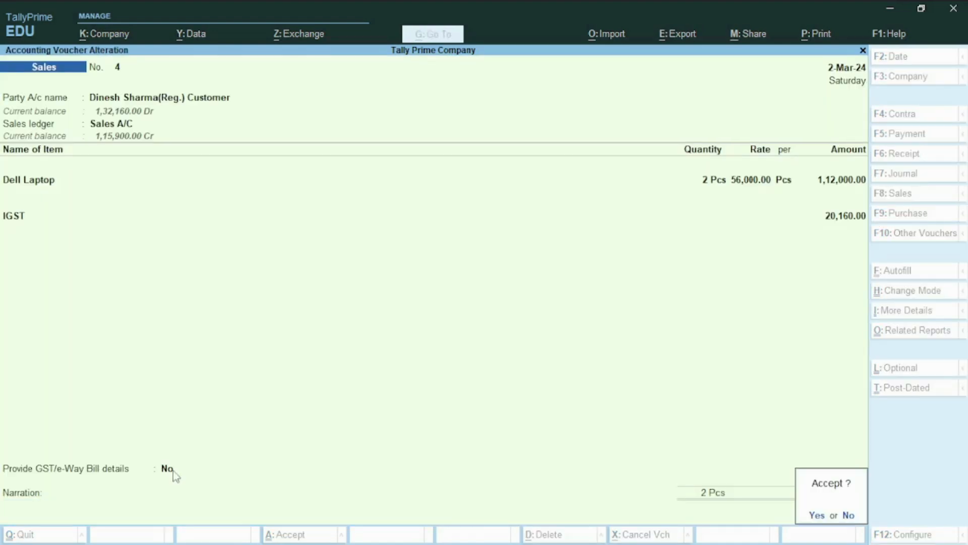
{"action": "key", "text": "Return"}
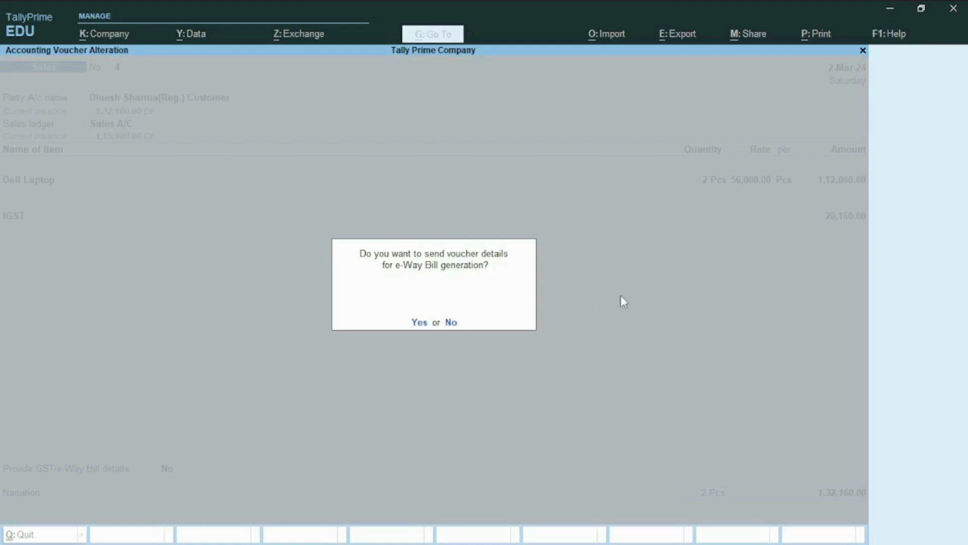
{"action": "left_click", "coordinate": [452, 324]}
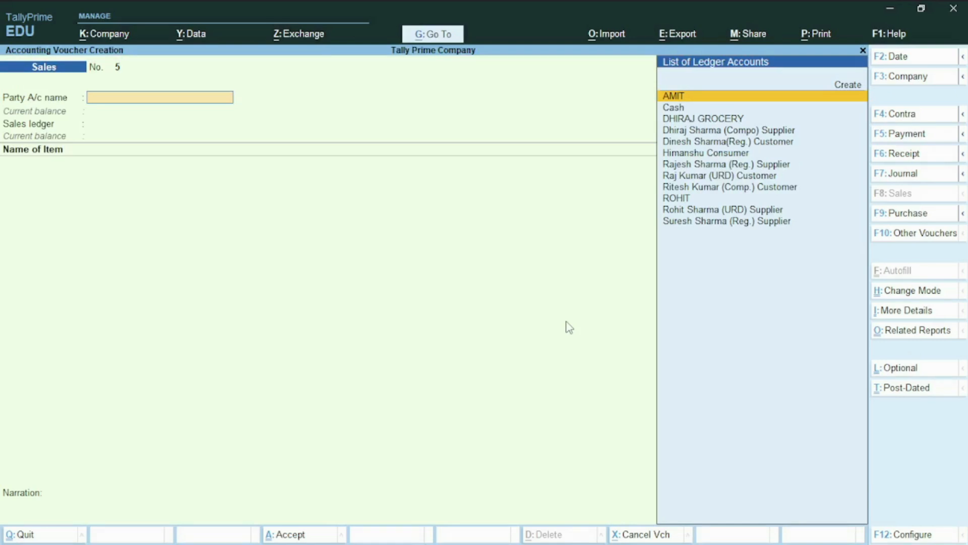
Step: Reopen the saved interstate sales voucher and bring up a zoomed print preview of its Tax Invoice
{"action": "key", "text": "Page_Up"}
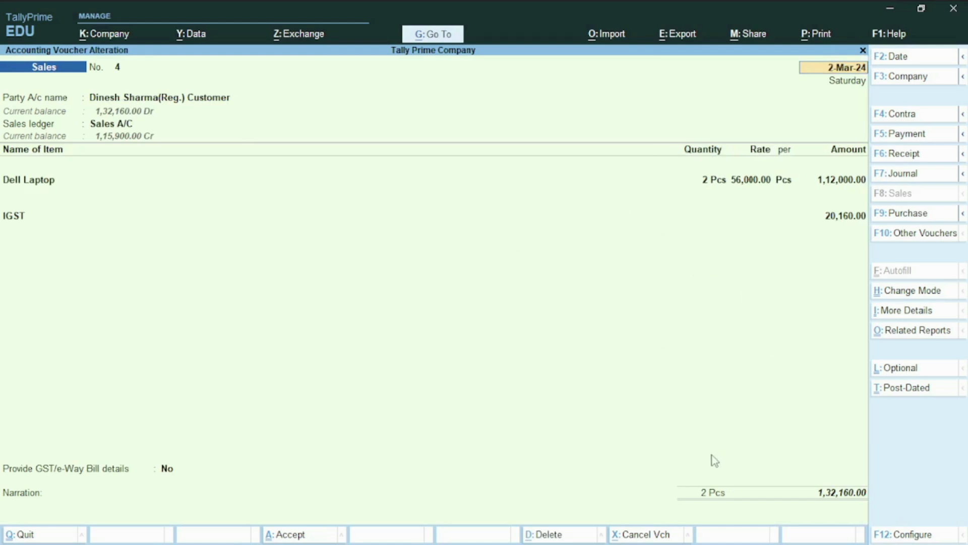
{"action": "key", "text": "ctrl+p"}
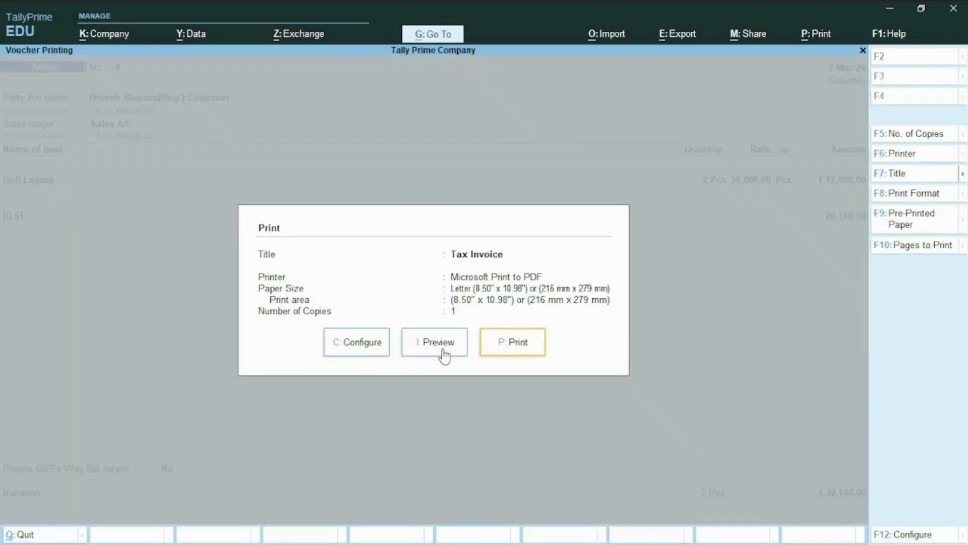
{"action": "left_click", "coordinate": [439, 348]}
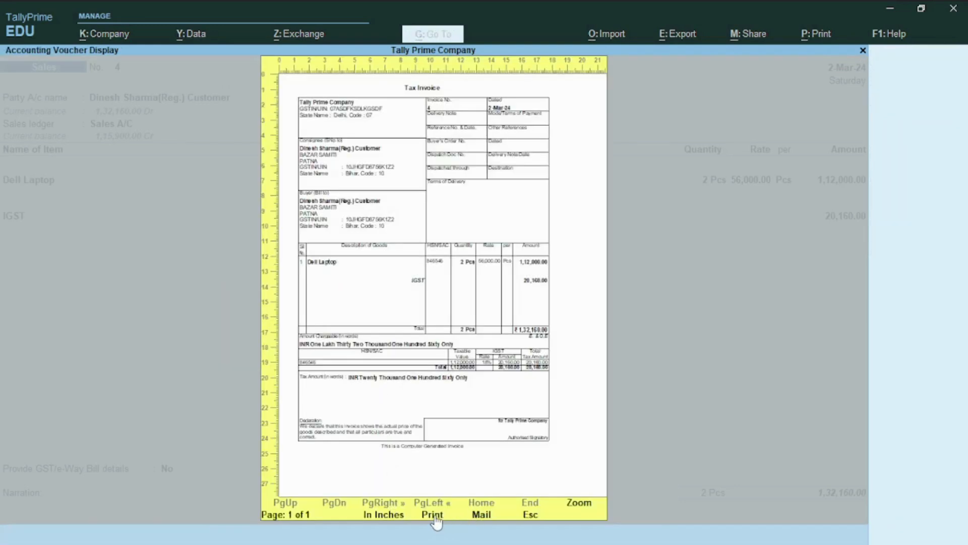
{"action": "left_click", "coordinate": [584, 514]}
Step: Examine the previewed invoice's buyer details, HSN/SAC, item line and IGST breakdown, and close the preview
{"action": "scroll", "coordinate": [296, 346], "scroll_direction": "down", "scroll_amount": 2}
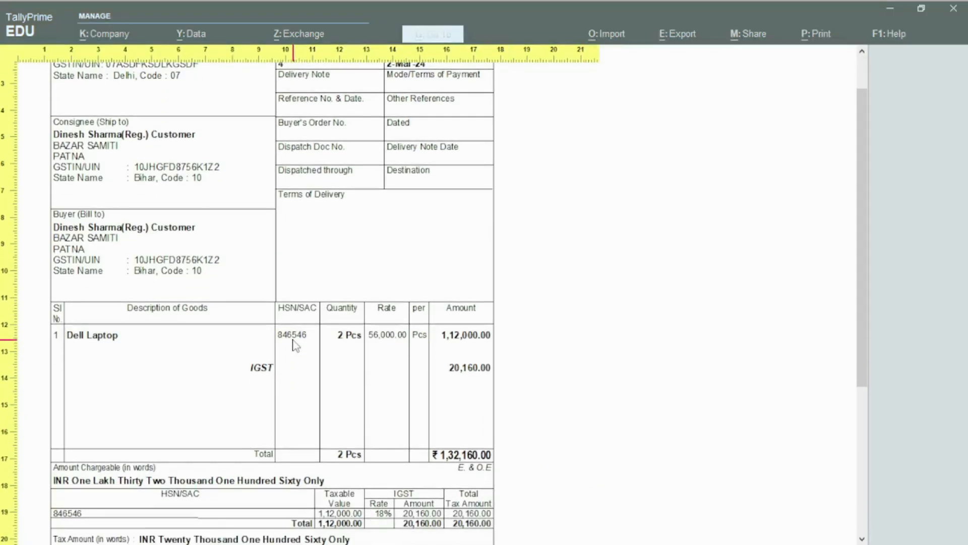
{"action": "scroll", "coordinate": [296, 346], "scroll_direction": "down", "scroll_amount": 2}
{"action": "scroll", "coordinate": [297, 346], "scroll_direction": "up", "scroll_amount": 4}
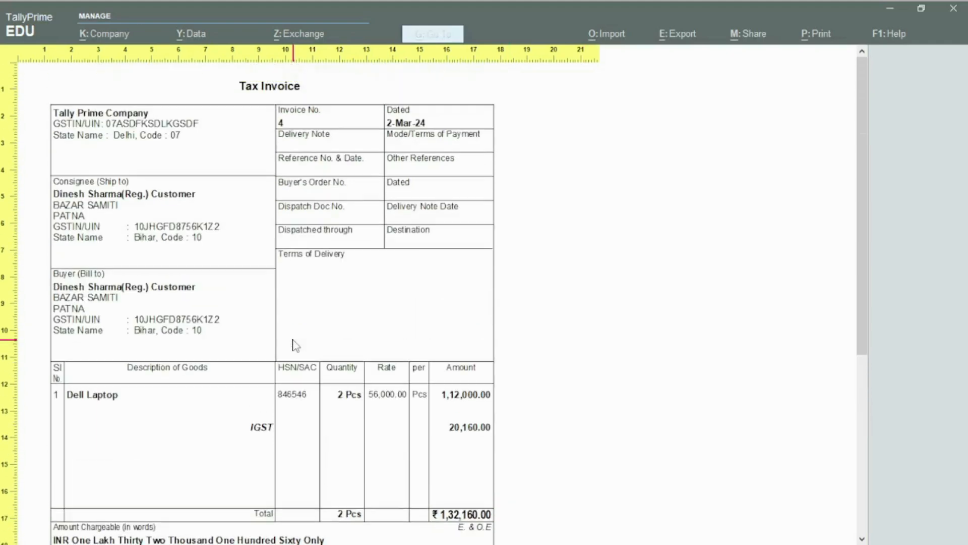
{"action": "scroll", "coordinate": [296, 346], "scroll_direction": "down", "scroll_amount": 3}
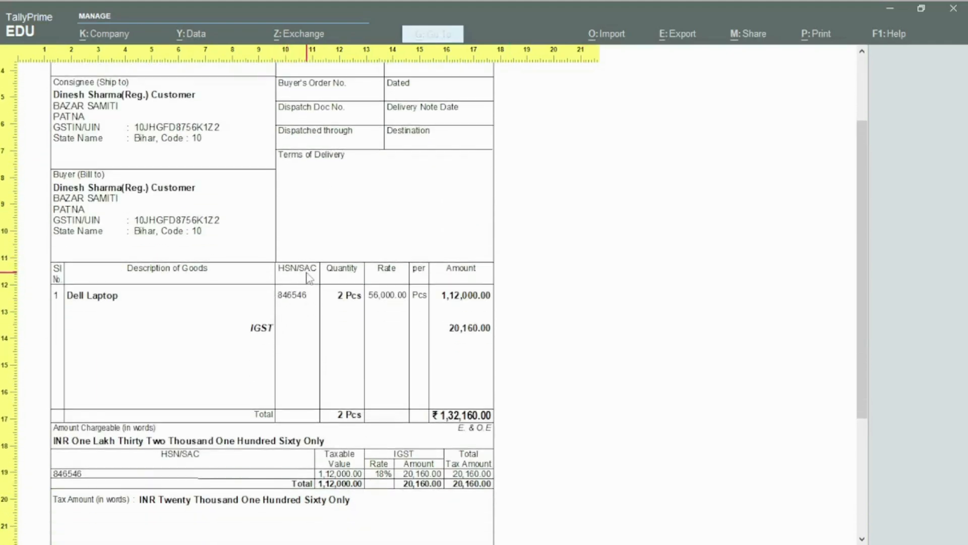
{"action": "scroll", "coordinate": [303, 290], "scroll_direction": "down", "scroll_amount": 1}
{"action": "scroll", "coordinate": [298, 301], "scroll_direction": "up", "scroll_amount": 1}
{"action": "scroll", "coordinate": [299, 303], "scroll_direction": "down", "scroll_amount": 1}
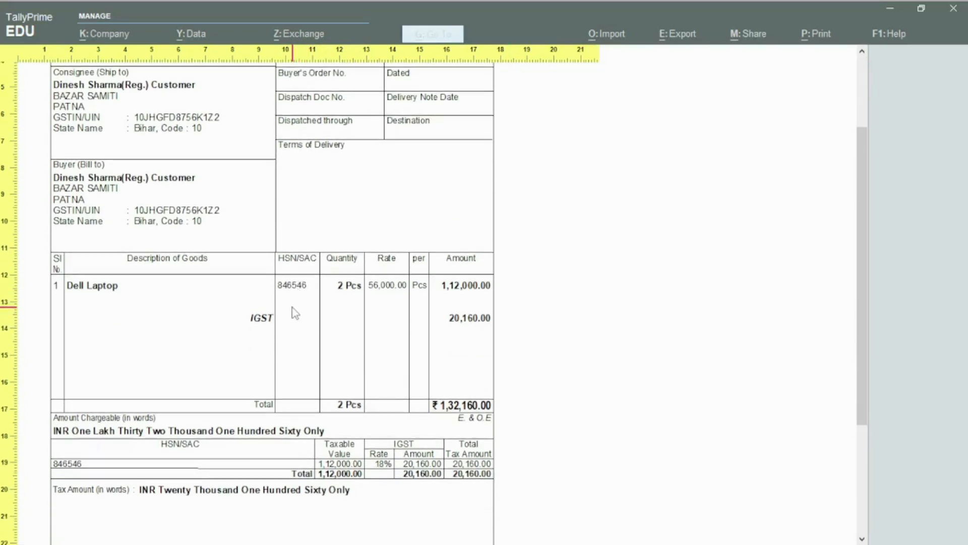
{"action": "left_click", "coordinate": [296, 314]}
{"action": "key", "text": "Escape"}
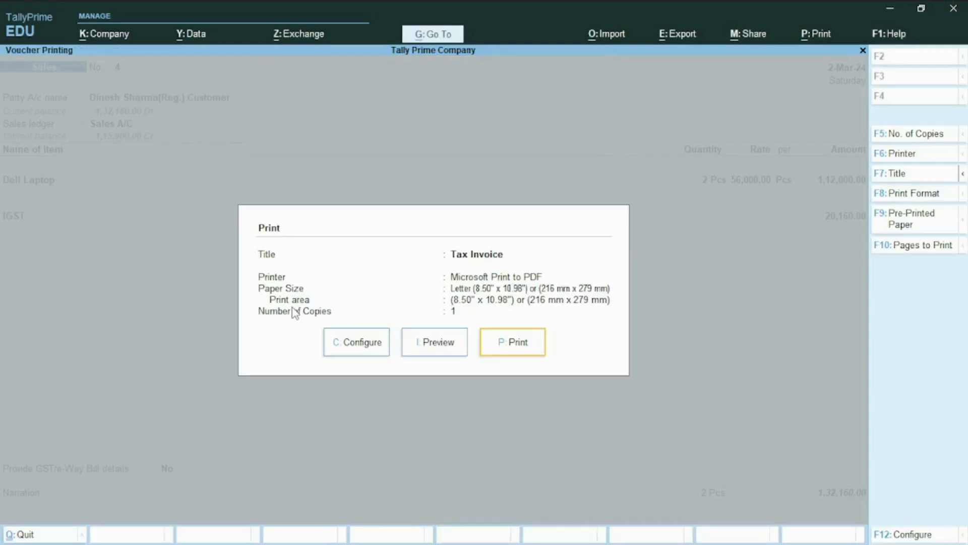
Step: Switch Show HSN/SAC to No and back to Yes in the print configuration, and accept it
{"action": "left_click", "coordinate": [345, 348]}
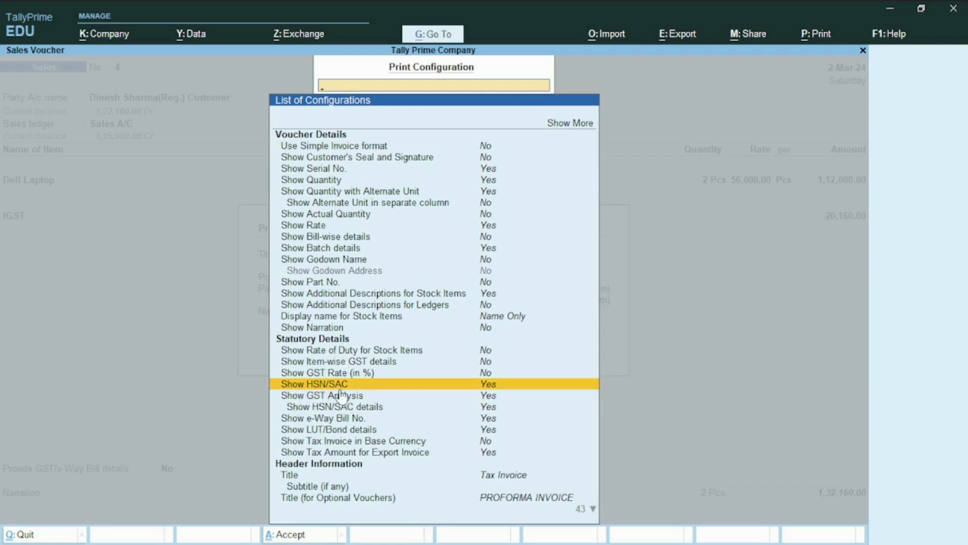
{"action": "key", "text": "Return"}
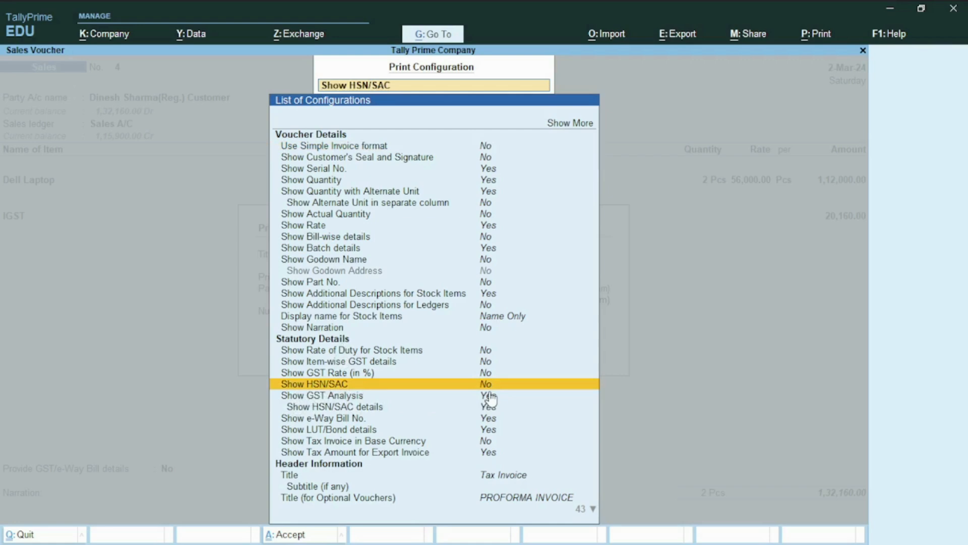
{"action": "key", "text": "Return"}
{"action": "key", "text": "ctrl+a"}
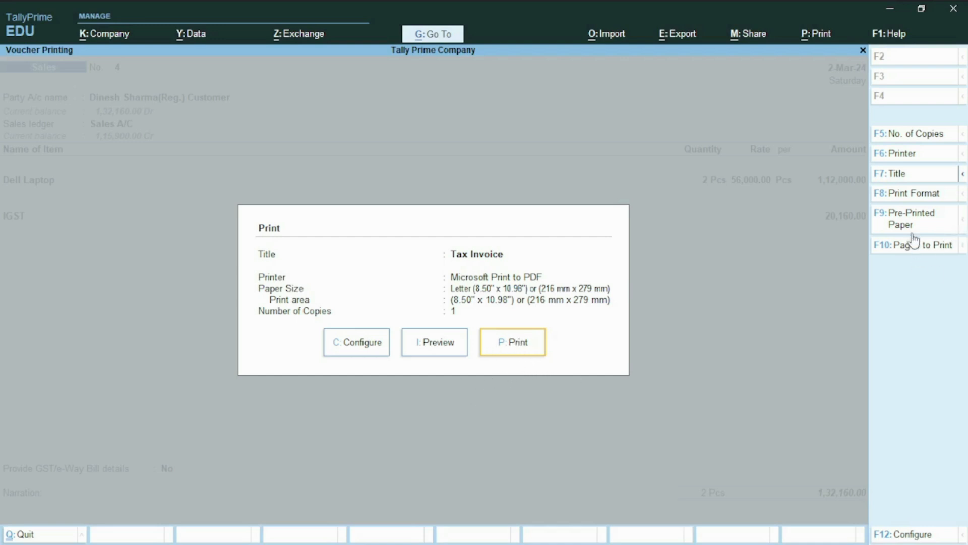
Step: Check the available printers, keep Microsoft Print to PDF selected, and leave voucher printing
{"action": "left_click", "coordinate": [906, 154]}
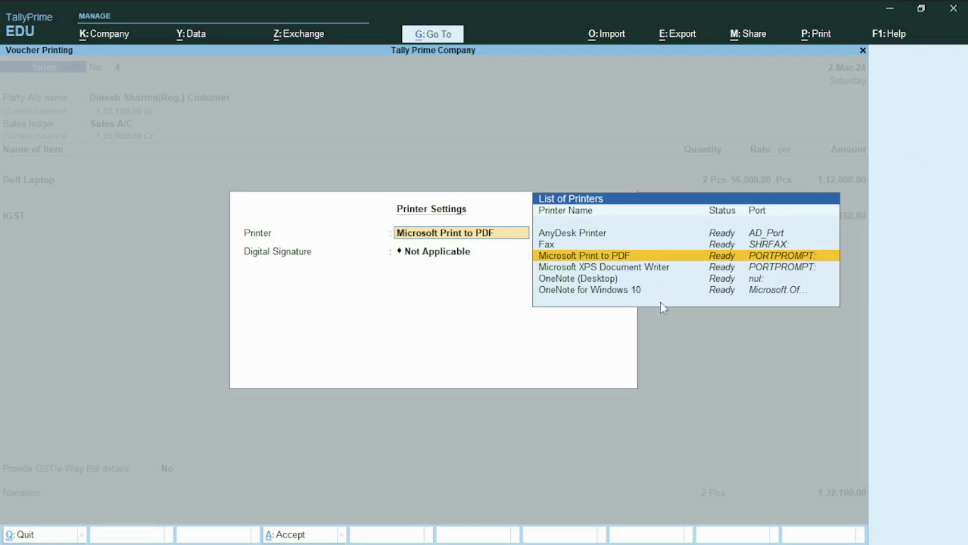
{"action": "key", "text": "Return"}
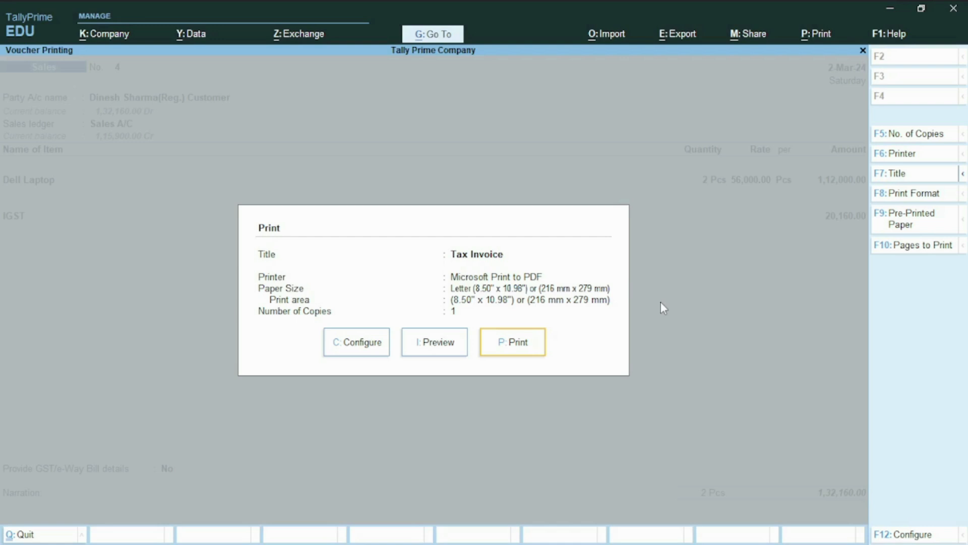
{"action": "key", "text": "Escape"}
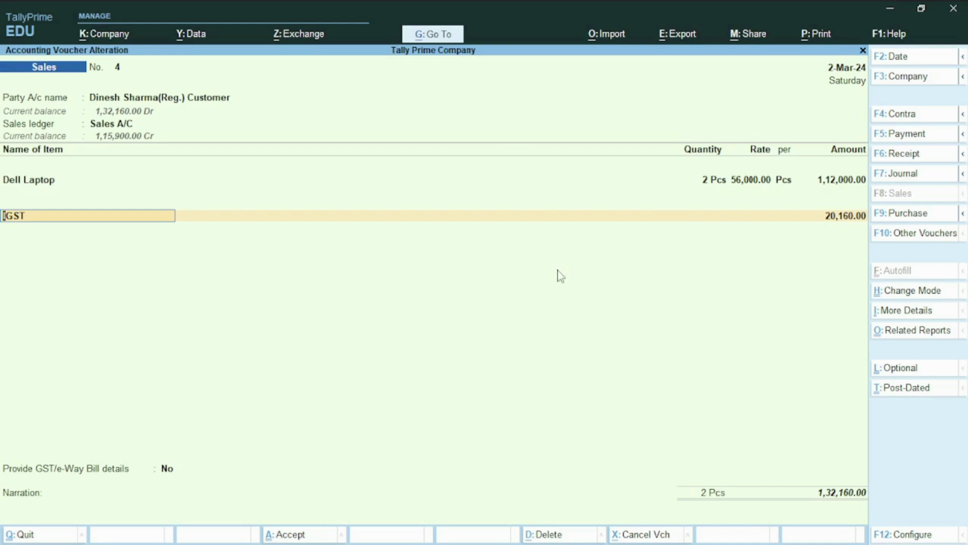
Step: Configure the voucher export with PDF (Read-only document) as the file format and Not Applicable as the digital signature
{"action": "key", "text": "ctrl+e"}
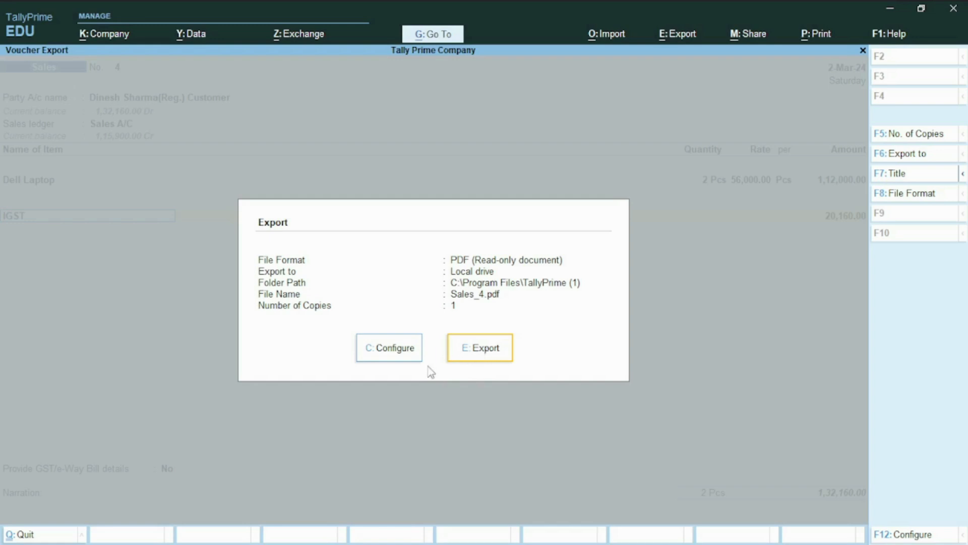
{"action": "left_click", "coordinate": [392, 356]}
{"action": "key", "text": "ctrl+End"}
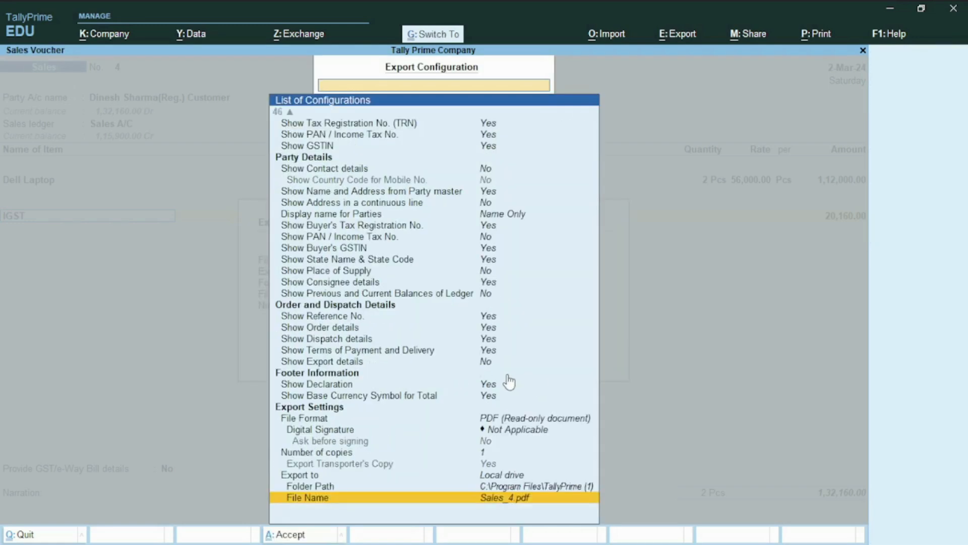
{"action": "left_click", "coordinate": [500, 420]}
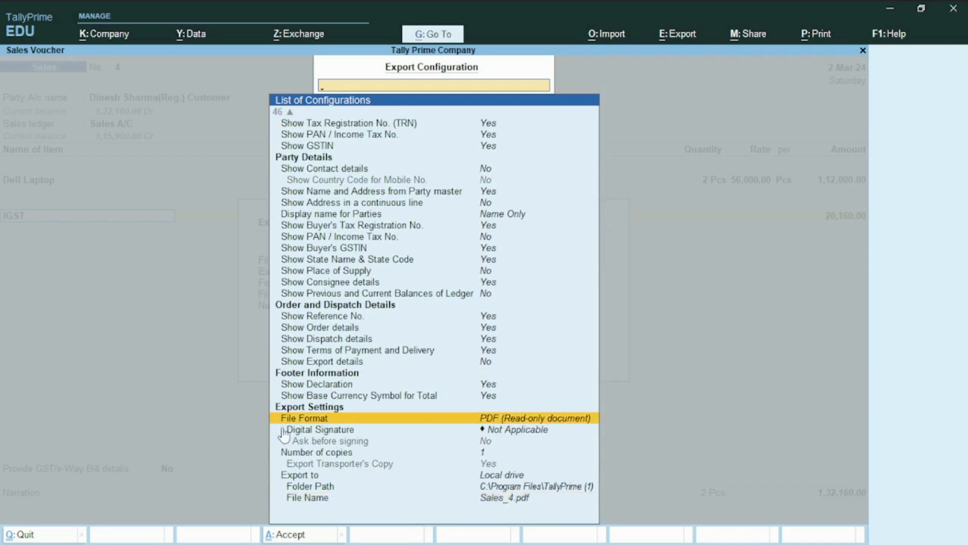
{"action": "left_click", "coordinate": [507, 423]}
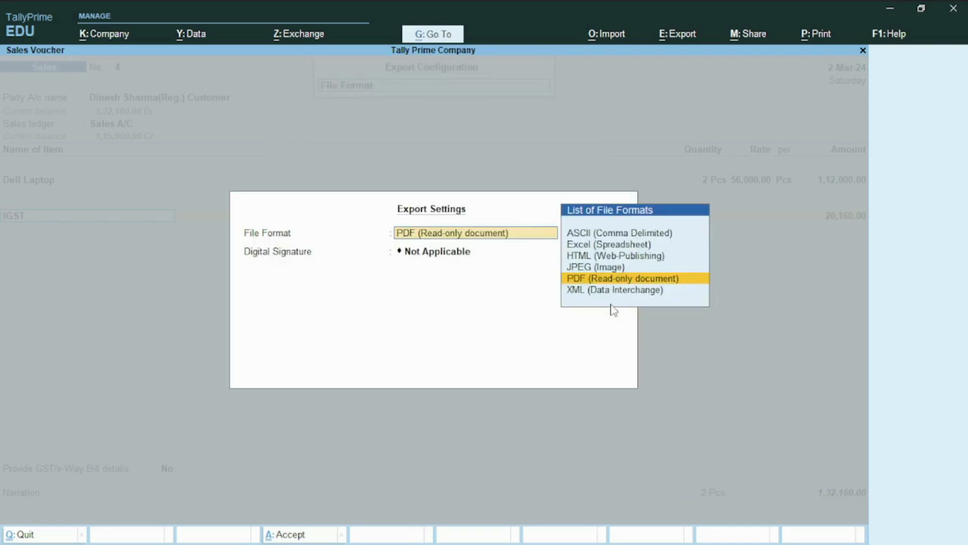
{"action": "left_click", "coordinate": [621, 281]}
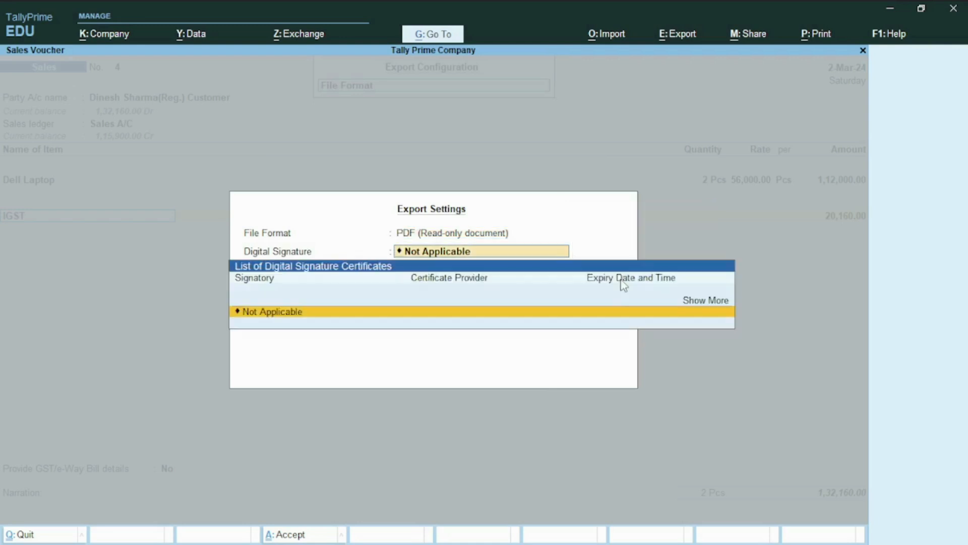
{"action": "key", "text": "Return"}
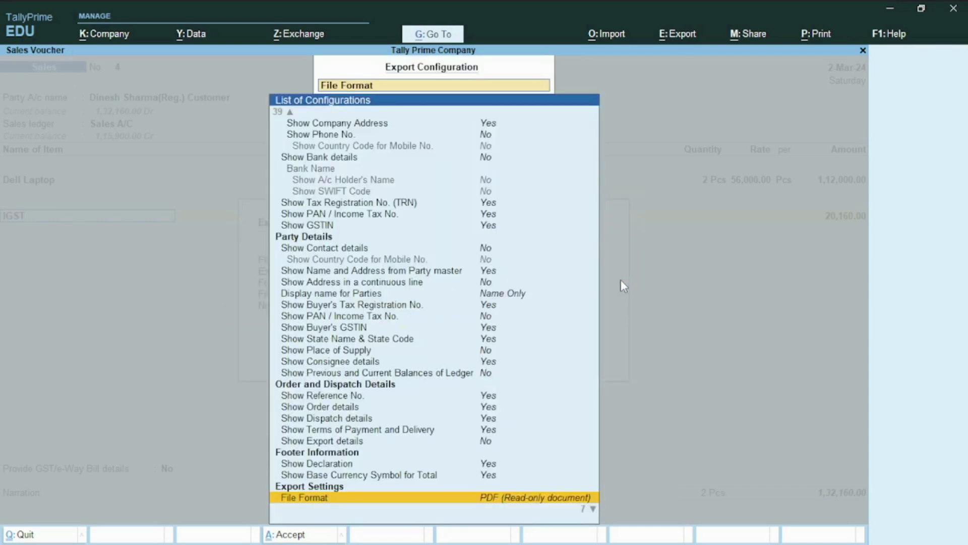
Step: Set the export file name to the customer's first name in capitals with the extension .PDF
{"action": "scroll", "coordinate": [551, 343], "scroll_direction": "down", "scroll_amount": 6}
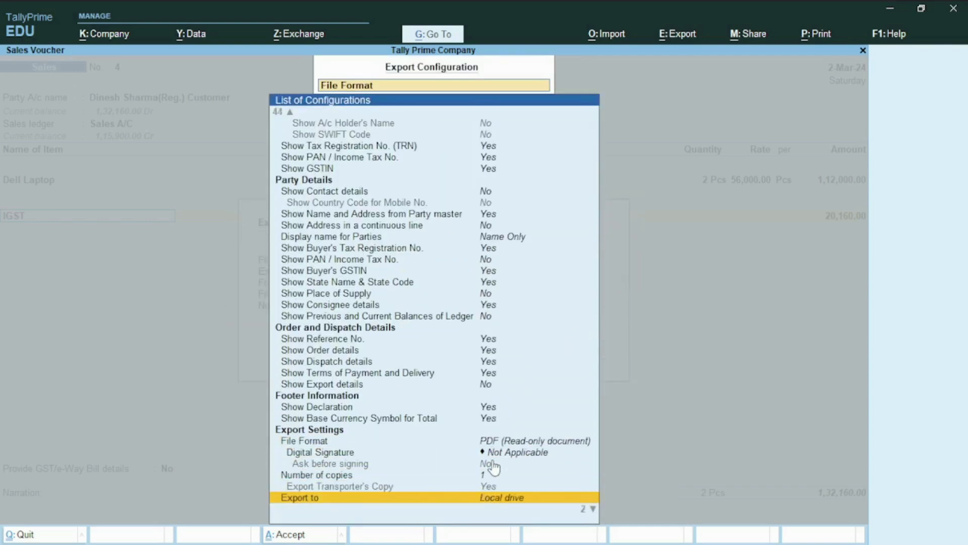
{"action": "scroll", "coordinate": [525, 463], "scroll_direction": "down", "scroll_amount": 1}
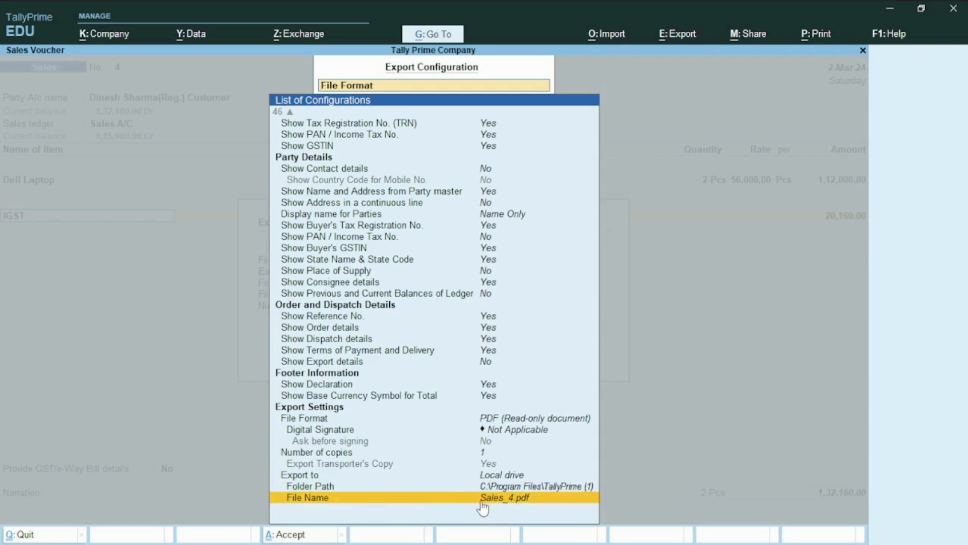
{"action": "left_click", "coordinate": [510, 500]}
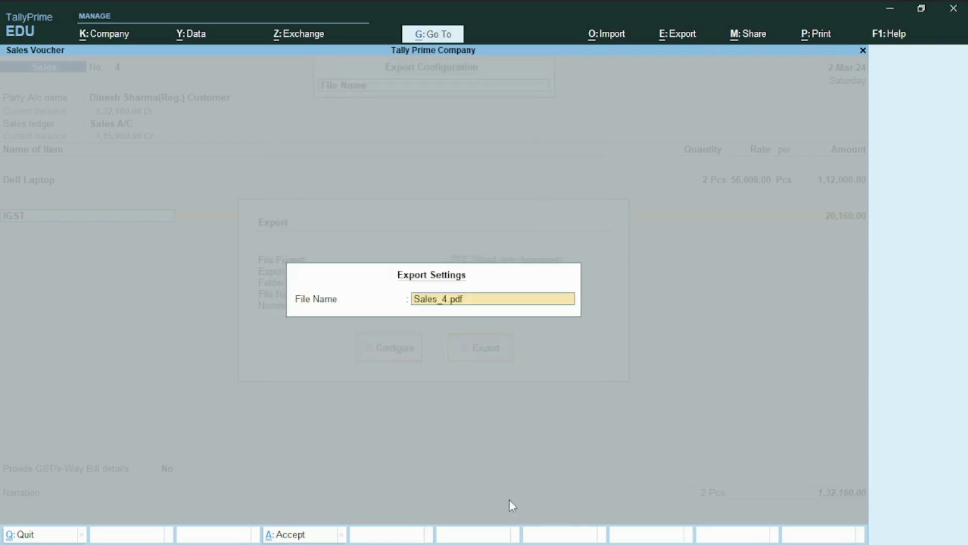
{"action": "type", "text": "DINESH.PDF"}
{"action": "key", "text": "Return"}
Step: Select the export Folder Path setting, switch to File Explorer, and open the Tally file folder on the Desktop
{"action": "key", "text": "Up"}
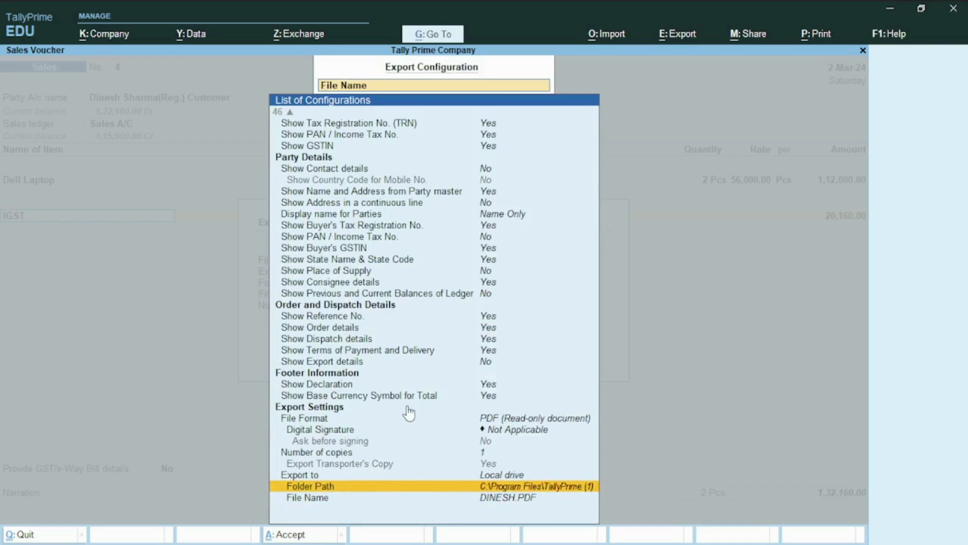
{"action": "key", "text": "alt+Tab"}
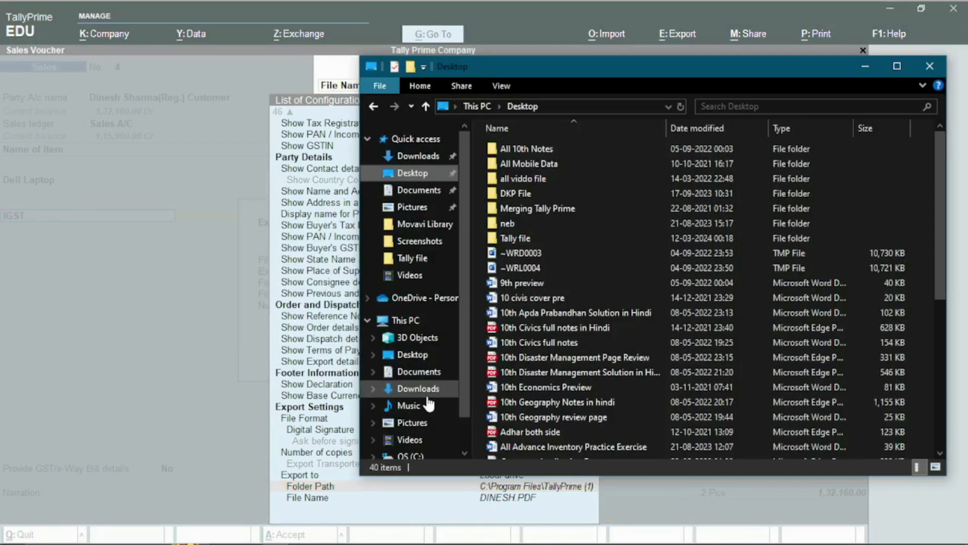
{"action": "left_click", "coordinate": [417, 190]}
{"action": "left_click", "coordinate": [412, 173]}
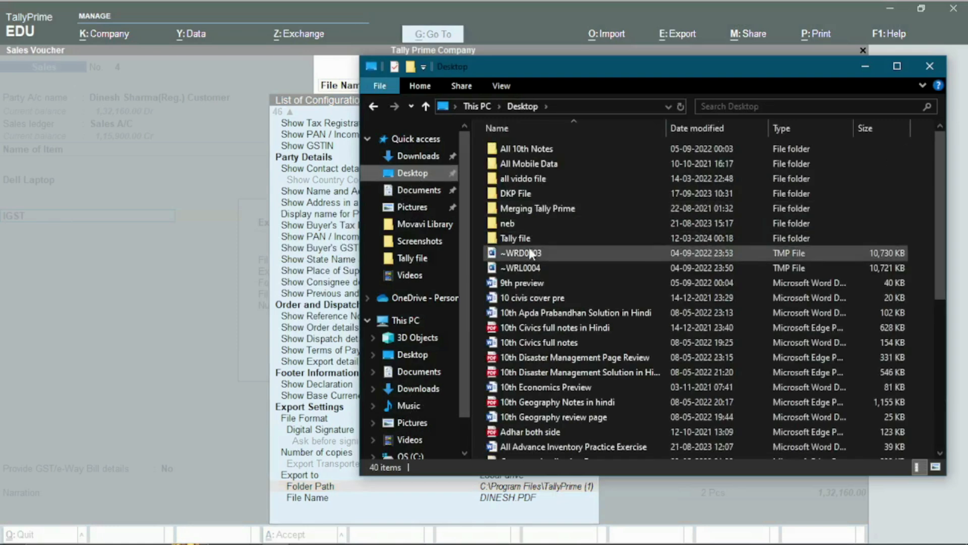
{"action": "double_click", "coordinate": [521, 238]}
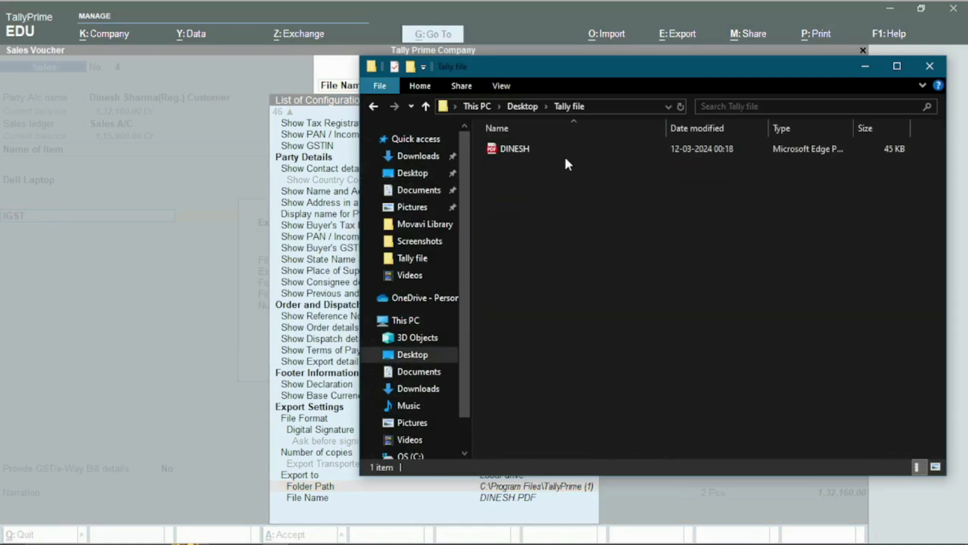
Step: Permanently delete the existing PDF from the Tally file folder
{"action": "left_click", "coordinate": [521, 151]}
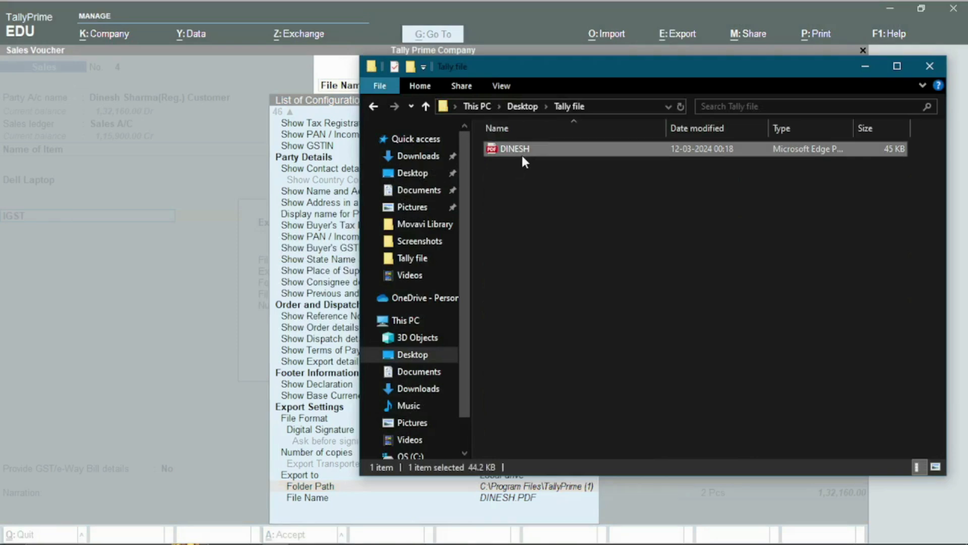
{"action": "key", "text": "shift+Delete"}
{"action": "key", "text": "Return"}
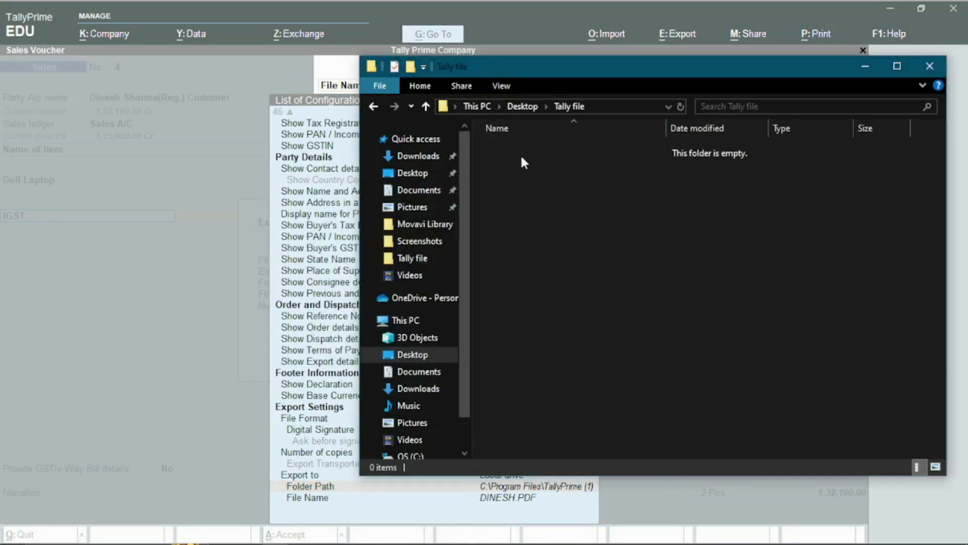
Step: Copy the full path of the Tally file folder and switch back to TallyPrime
{"action": "left_click", "coordinate": [593, 106]}
{"action": "key", "text": "ctrl+c"}
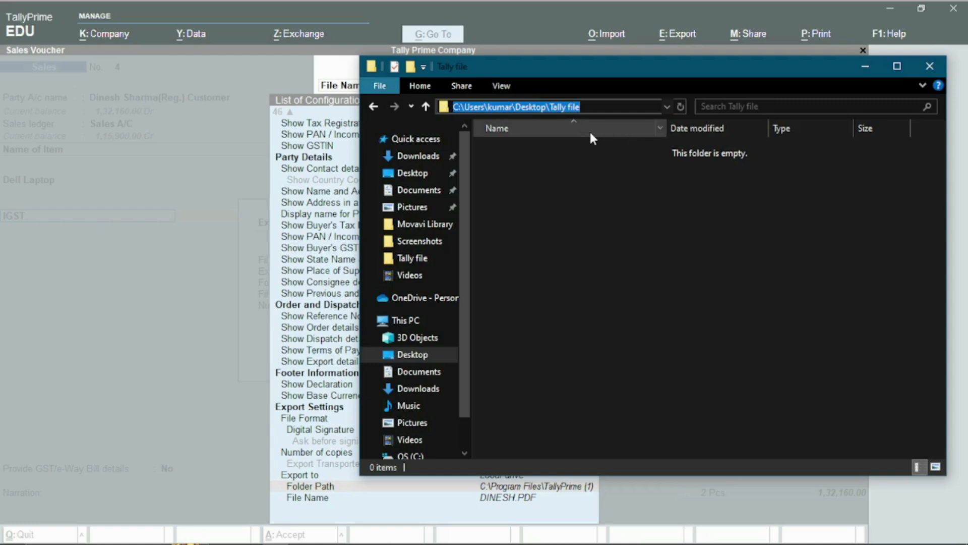
{"action": "key", "text": "alt+Tab"}
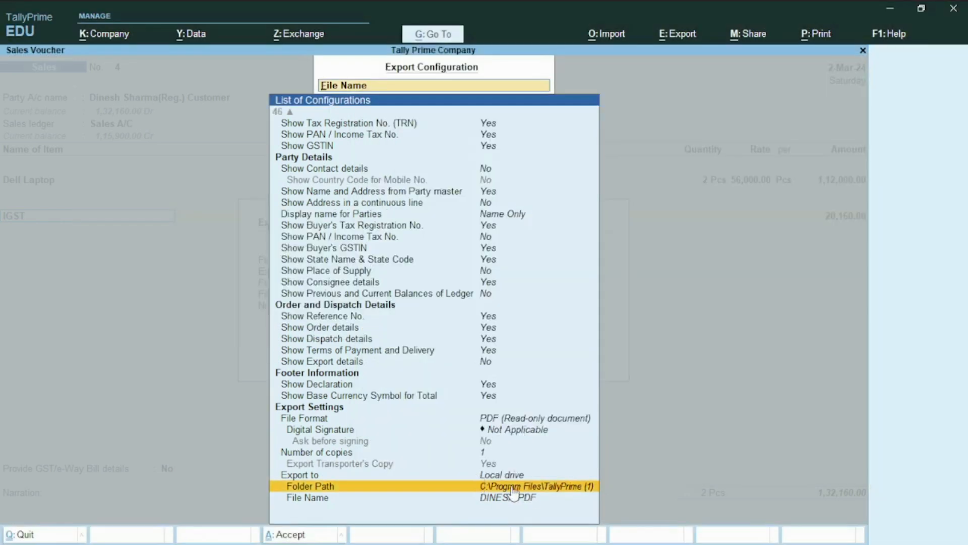
Step: Set the export Folder Path to the copied path of the Desktop's Tally file folder, and export the sales invoice as a PDF
{"action": "left_click", "coordinate": [540, 487]}
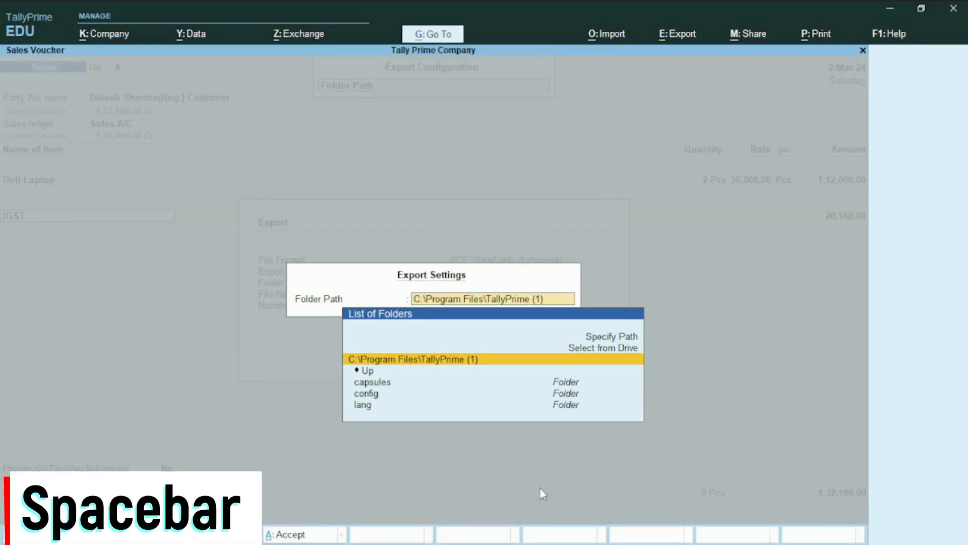
{"action": "key", "text": "space"}
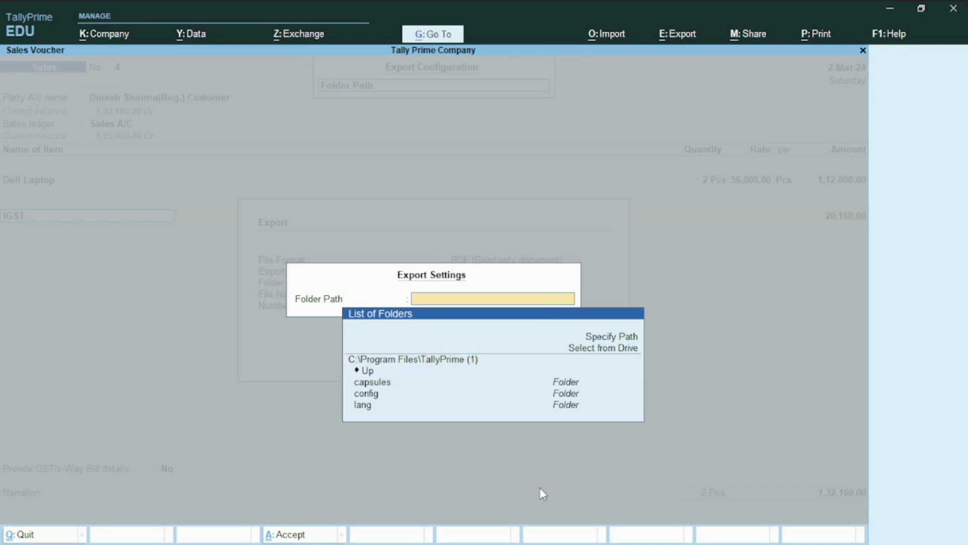
{"action": "key", "text": "Down"}
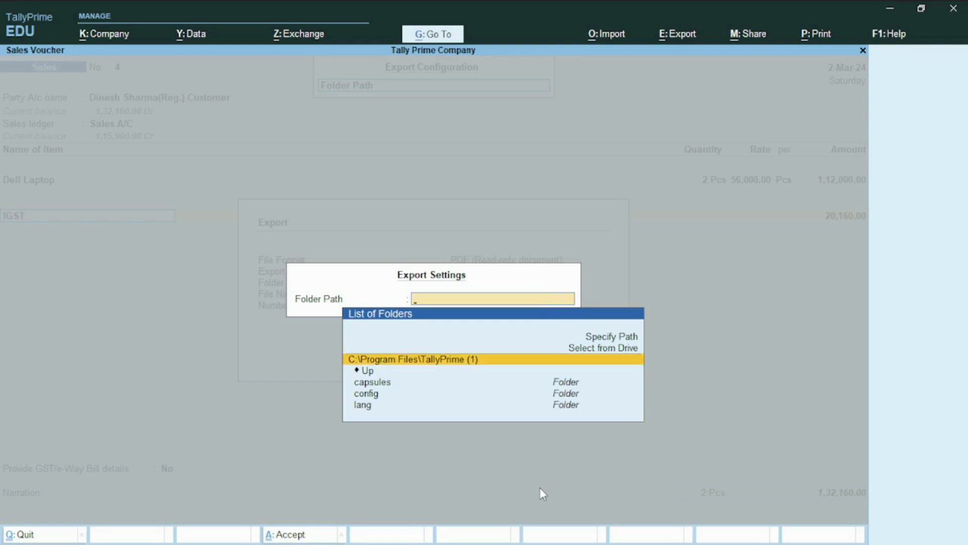
{"action": "key", "text": "ctrl+v"}
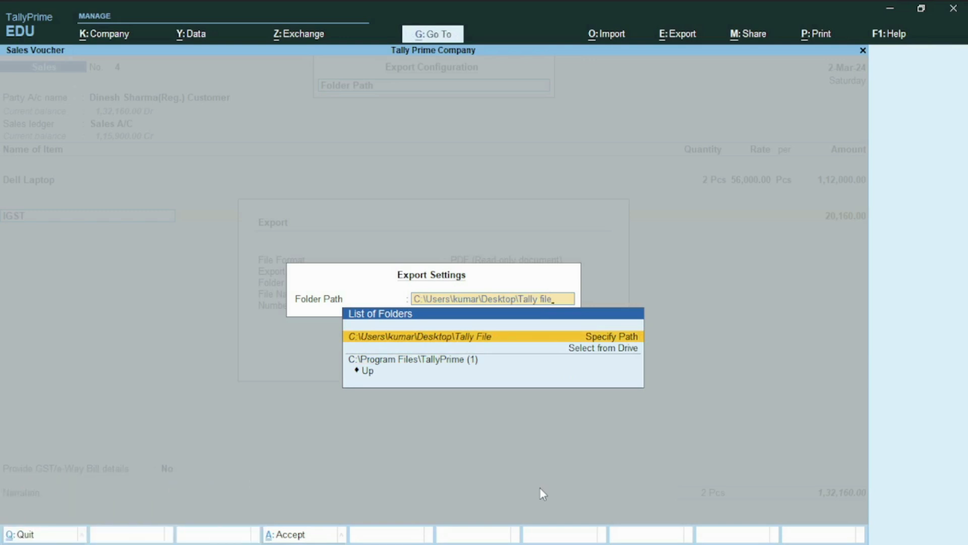
{"action": "key", "text": "Return"}
{"action": "key", "text": "Return"}
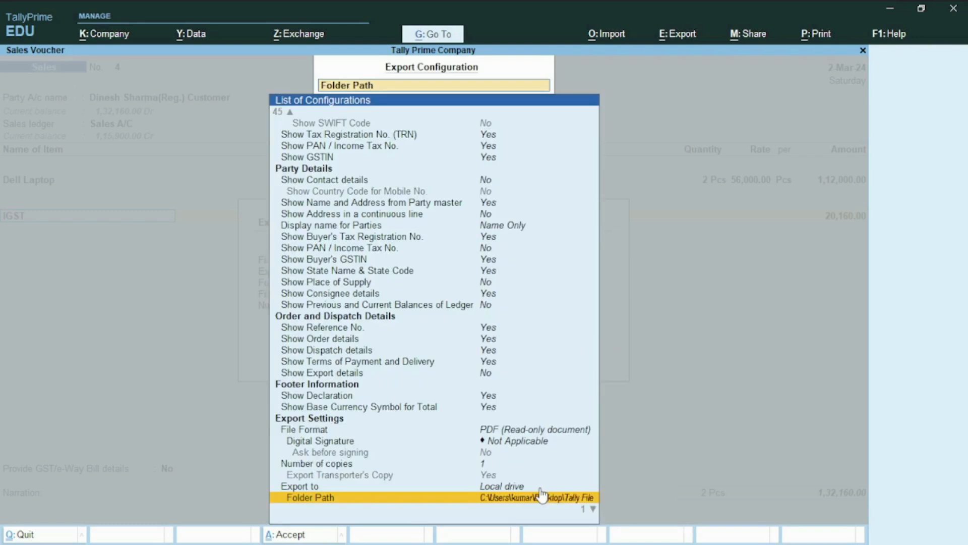
{"action": "key", "text": "ctrl+a"}
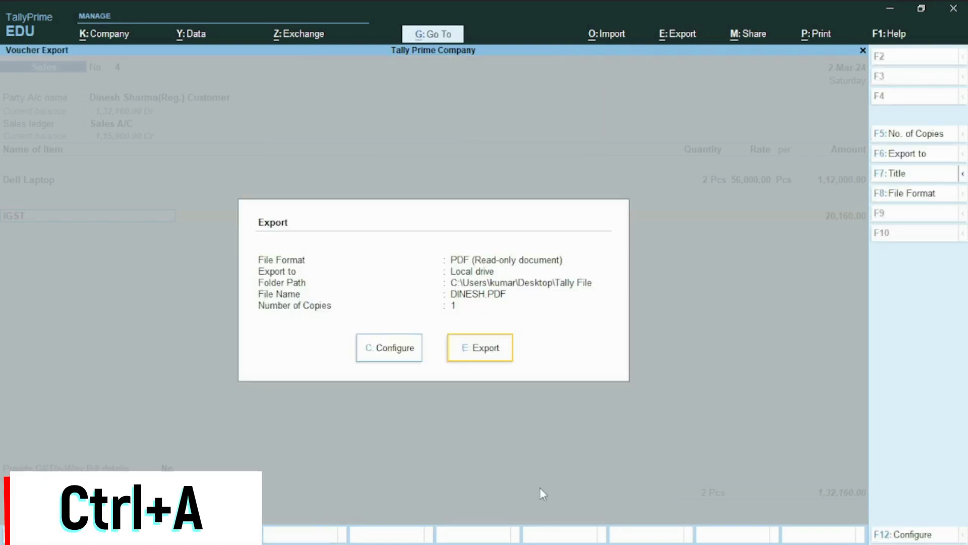
{"action": "left_click", "coordinate": [470, 353]}
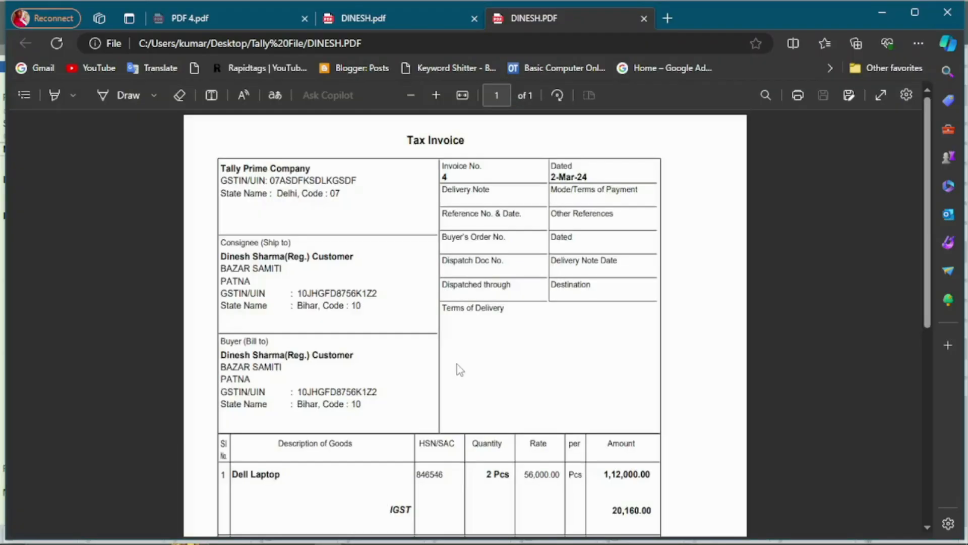
Step: Examine the exported Tax Invoice PDF, from the company, consignee and buyer details down to the item, IGST and tax summary
{"action": "scroll", "coordinate": [418, 338], "scroll_direction": "down", "scroll_amount": 2}
{"action": "scroll", "coordinate": [419, 346], "scroll_direction": "down", "scroll_amount": 2}
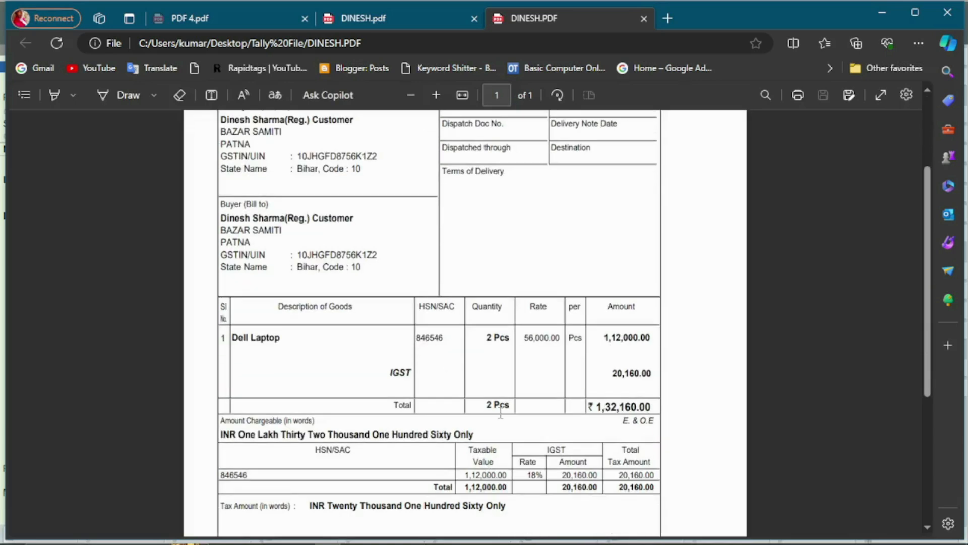
{"action": "scroll", "coordinate": [508, 314], "scroll_direction": "up", "scroll_amount": 2}
{"action": "scroll", "coordinate": [507, 313], "scroll_direction": "up", "scroll_amount": 2}
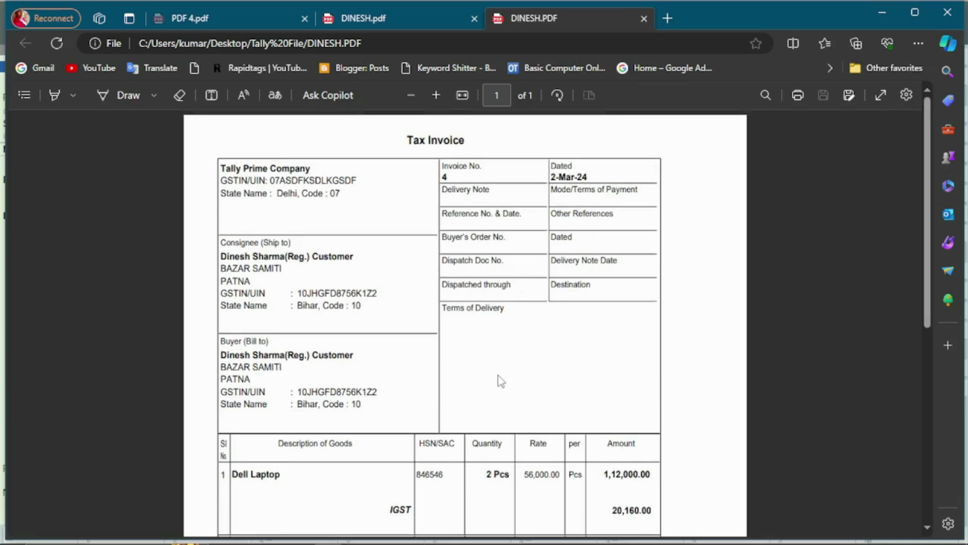
{"action": "scroll", "coordinate": [501, 381], "scroll_direction": "down", "scroll_amount": 2}
{"action": "scroll", "coordinate": [500, 372], "scroll_direction": "up", "scroll_amount": 2}
{"action": "scroll", "coordinate": [484, 403], "scroll_direction": "down", "scroll_amount": 2}
{"action": "scroll", "coordinate": [491, 411], "scroll_direction": "up", "scroll_amount": 2}
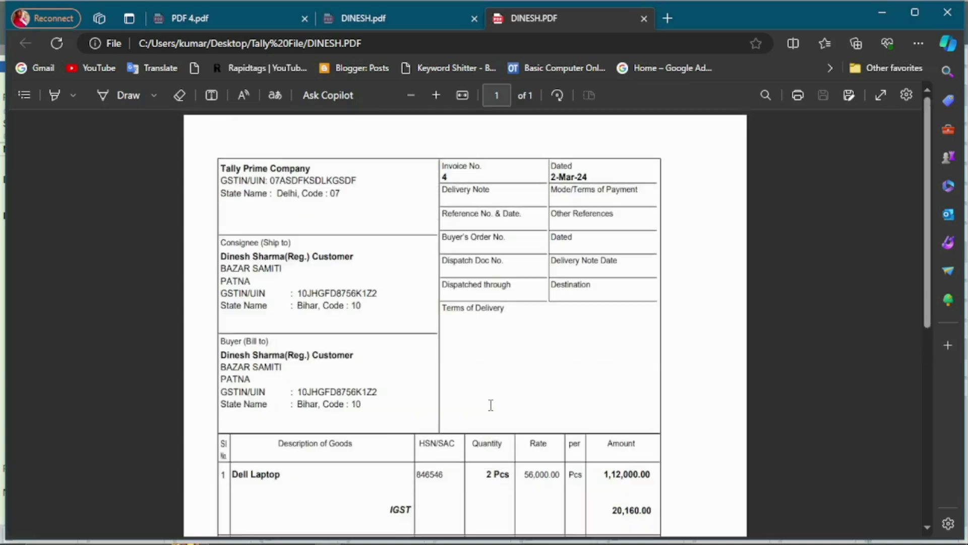
{"action": "scroll", "coordinate": [431, 322], "scroll_direction": "down", "scroll_amount": 5}
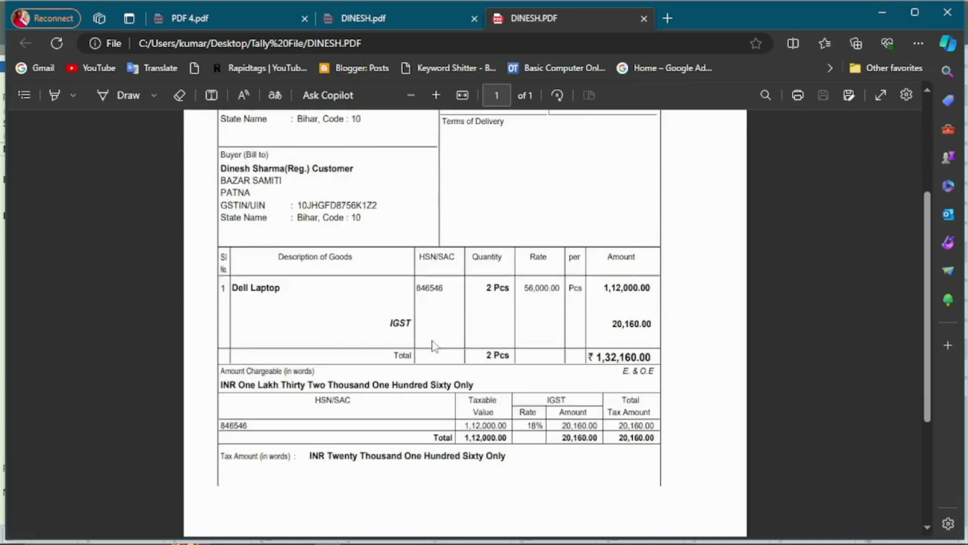
Step: Switch back to TallyPrime and quit the sales voucher alteration and creation screens to return to the Gateway of Tally
{"action": "key", "text": "alt+Tab"}
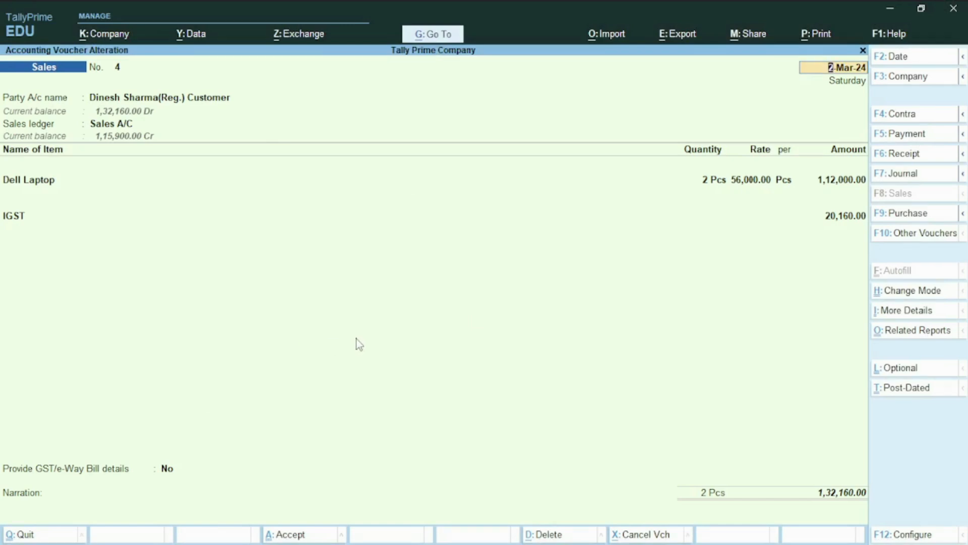
{"action": "key", "text": "BackSpace"}
{"action": "key", "text": "Escape"}
{"action": "key", "text": "y"}
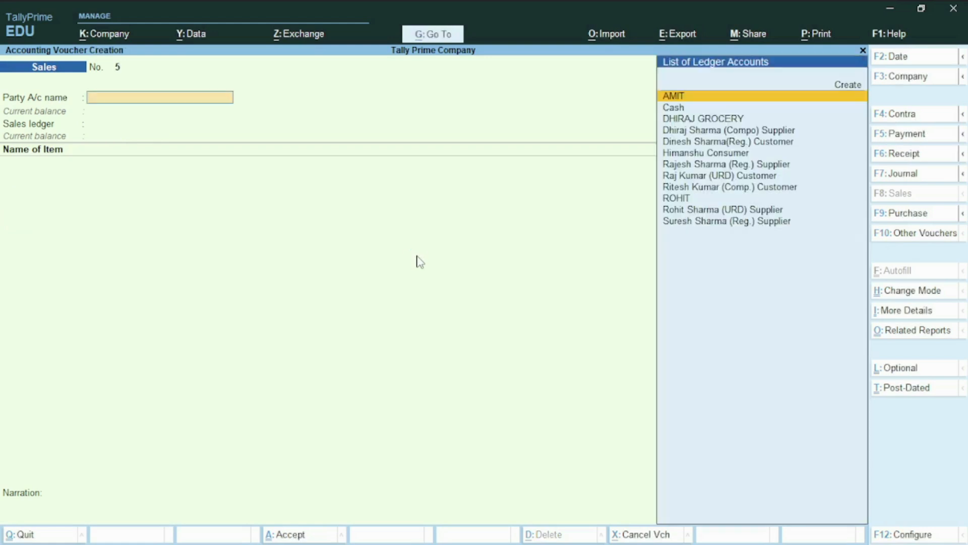
{"action": "key", "text": "Escape"}
{"action": "key", "text": "y"}
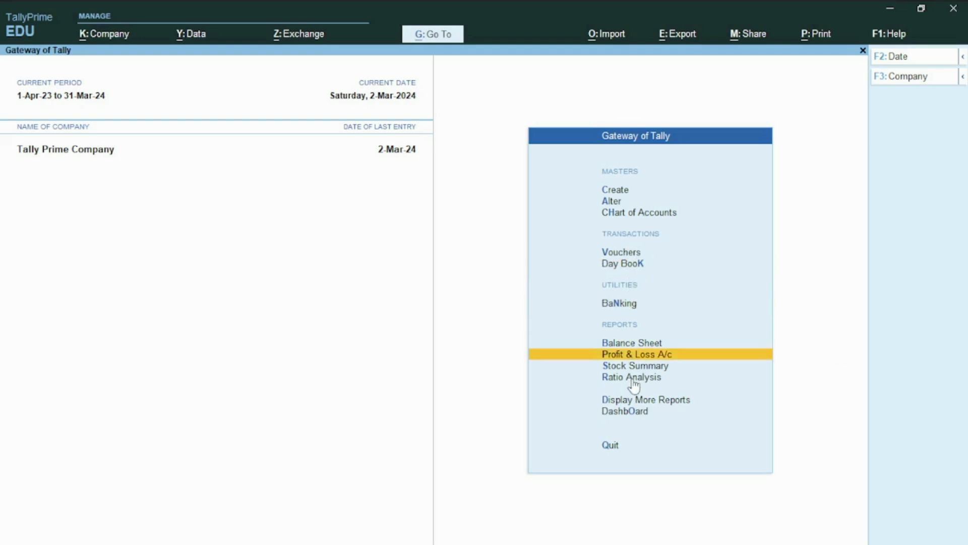
Step: Open the Day Book from the additional reports and view Sales voucher No. 4
{"action": "left_click", "coordinate": [635, 406]}
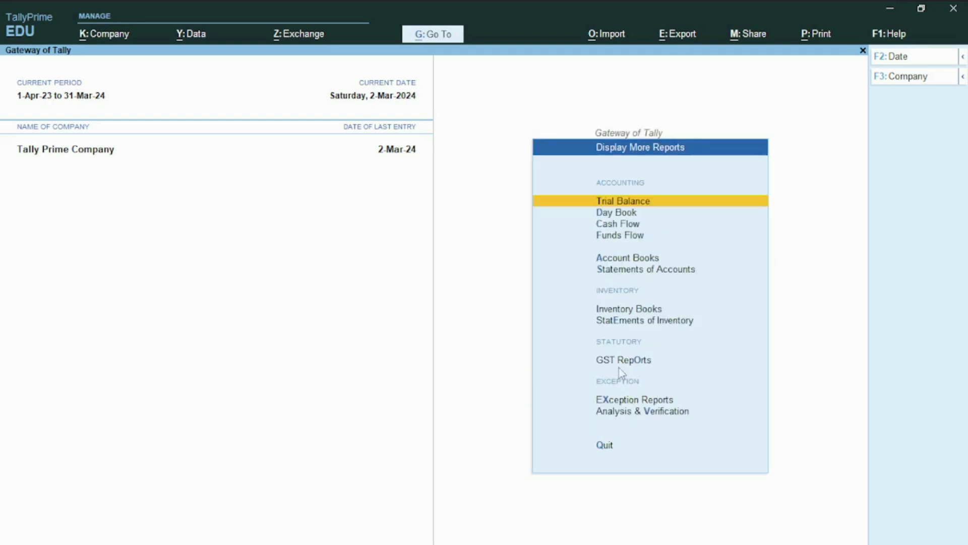
{"action": "key", "text": "Down"}
{"action": "key", "text": "Return"}
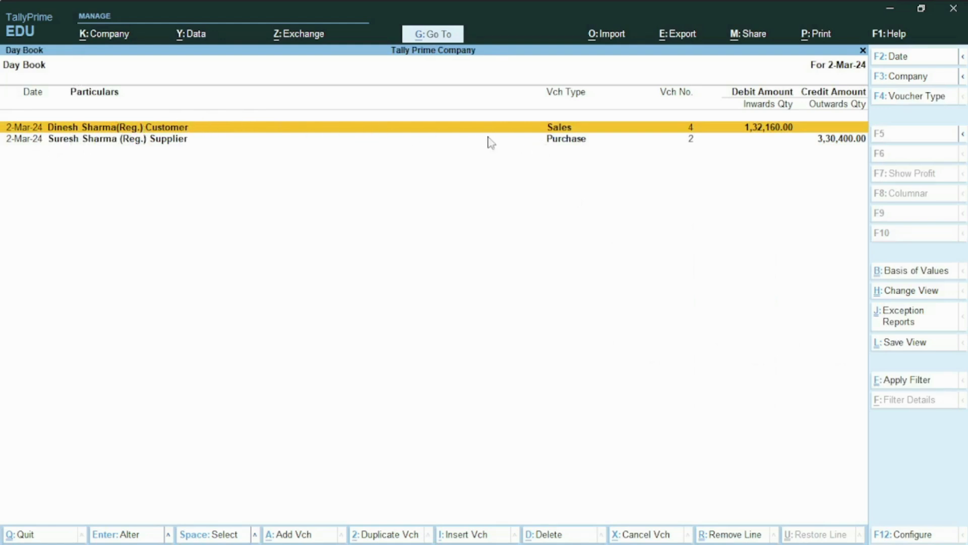
{"action": "key", "text": "Return"}
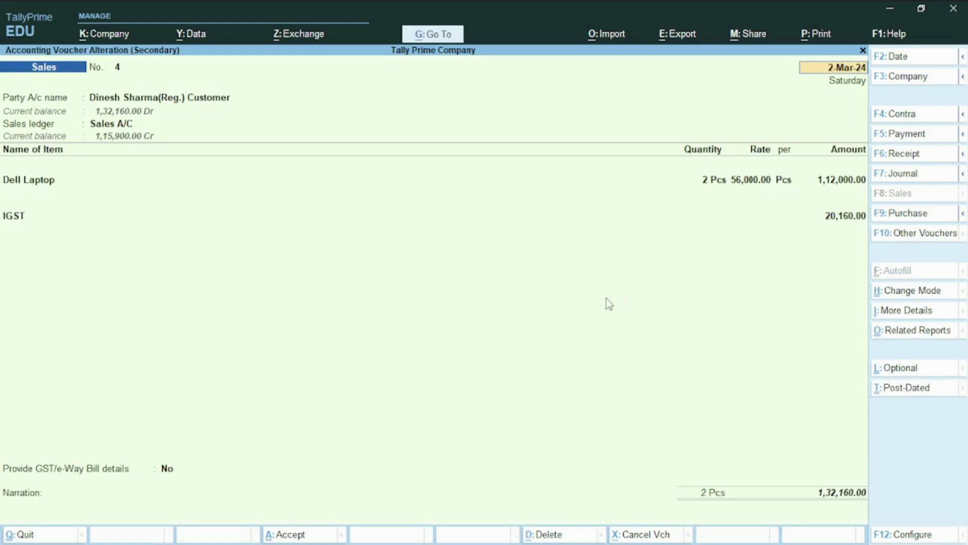
Step: Close the sales voucher and the Day Book, and return to the main Gateway of Tally
{"action": "key", "text": "BackSpace"}
{"action": "key", "text": "Escape"}
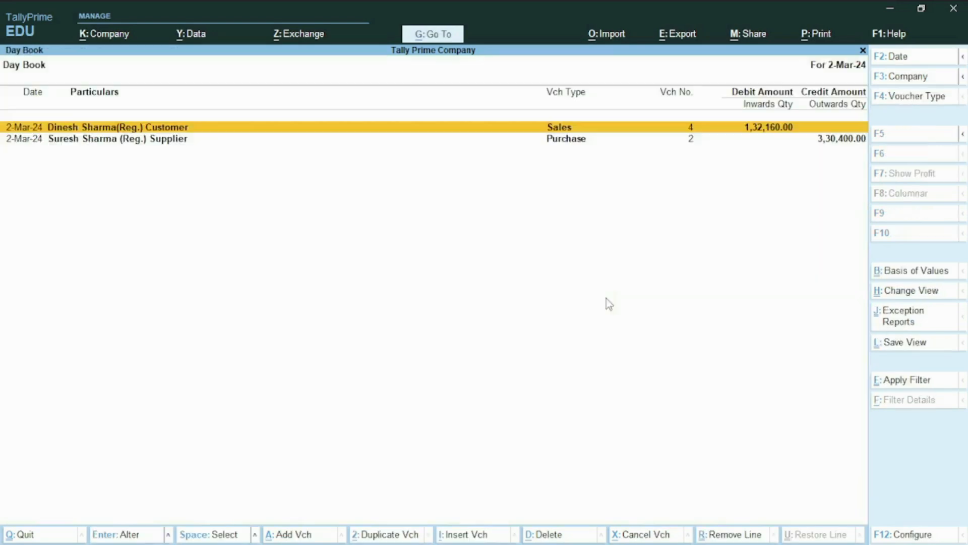
{"action": "key", "text": "Escape"}
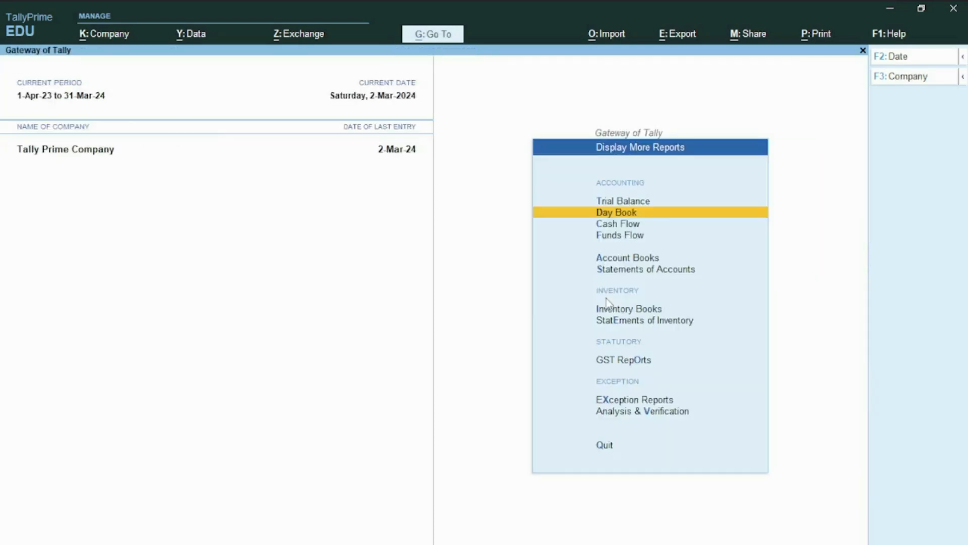
{"action": "key", "text": "Escape"}
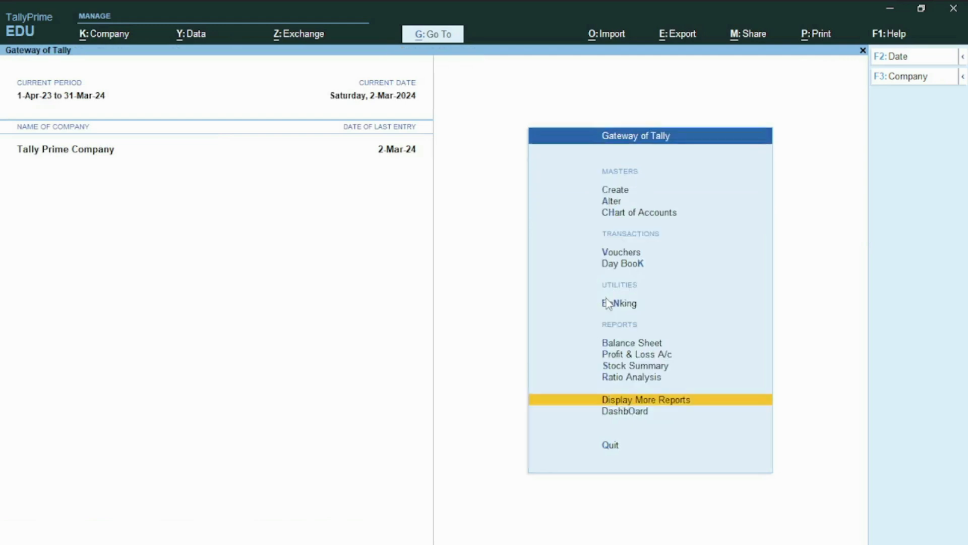